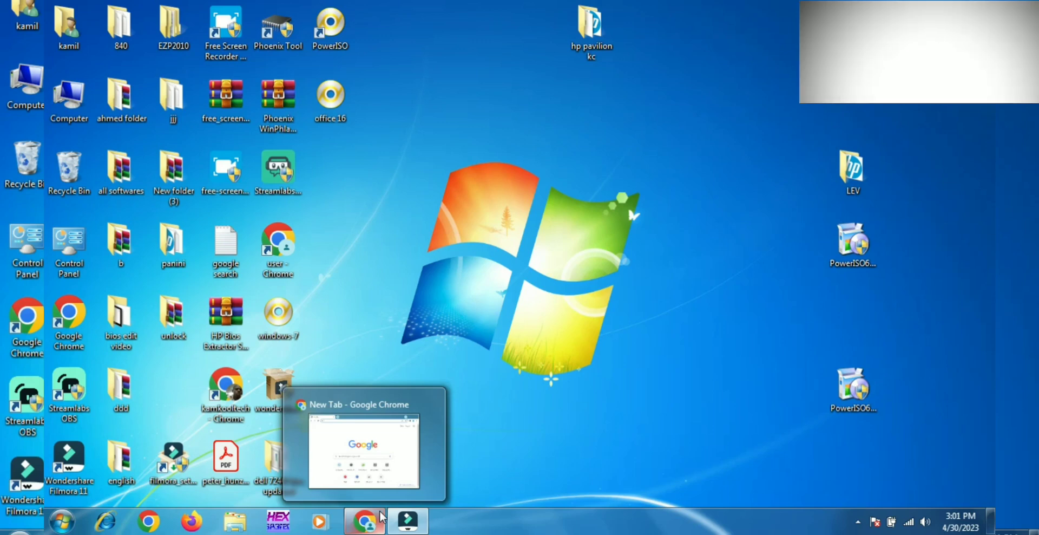
Switch to Chrome and search Google for "index of rufu".
left_click(381, 517)
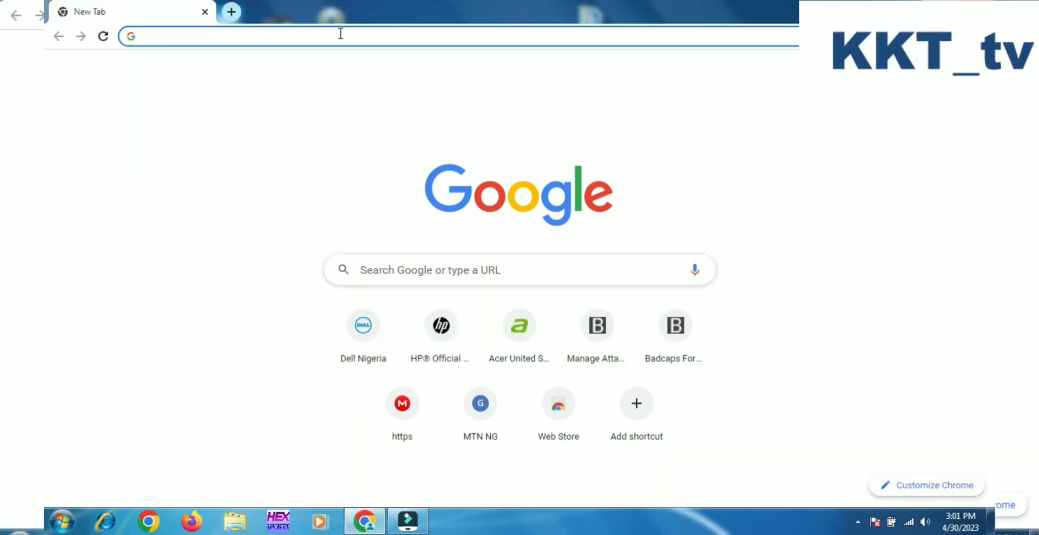
left_click(340, 33)
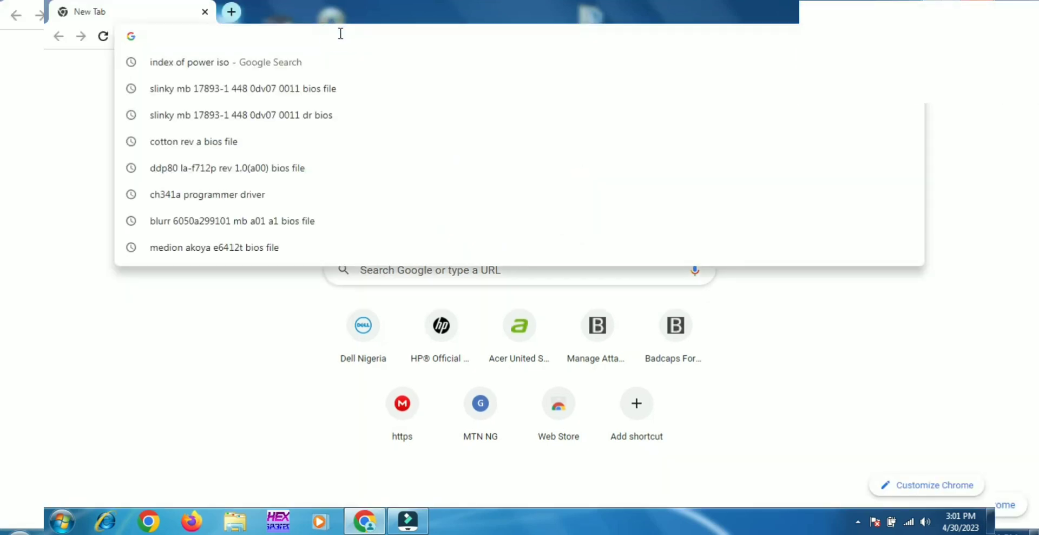
type("indexz")
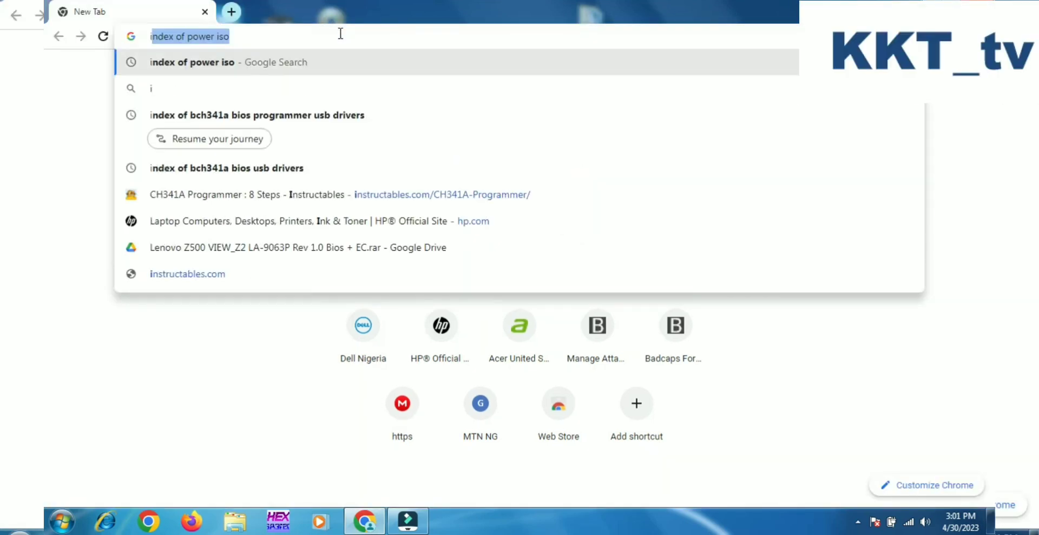
key("BackSpace")
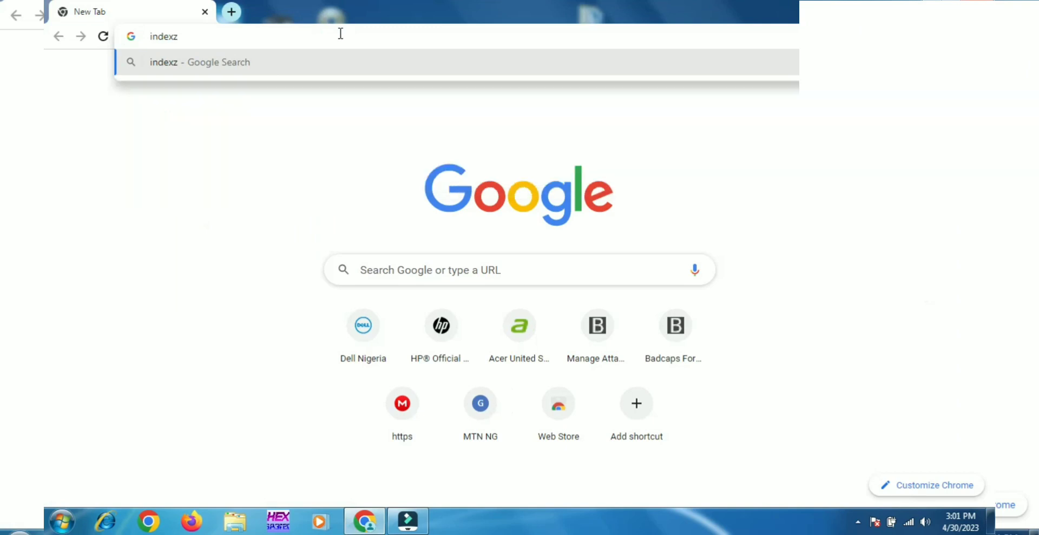
type("of ")
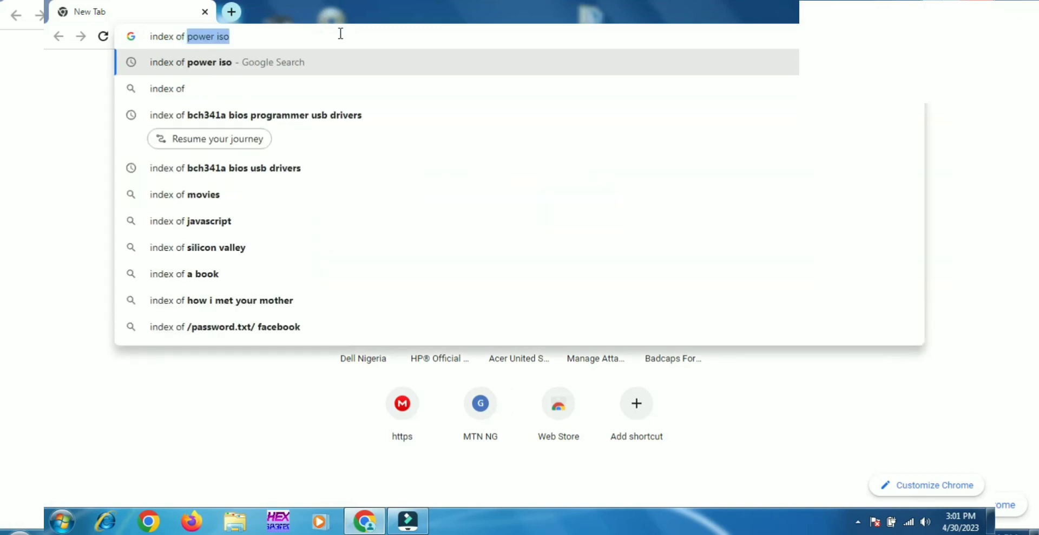
type("rufu")
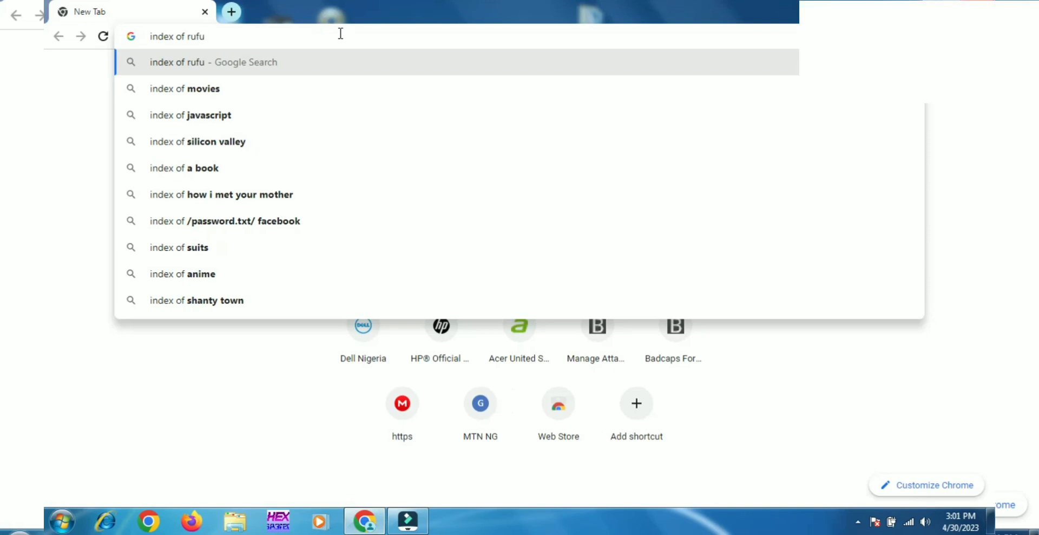
key("Return")
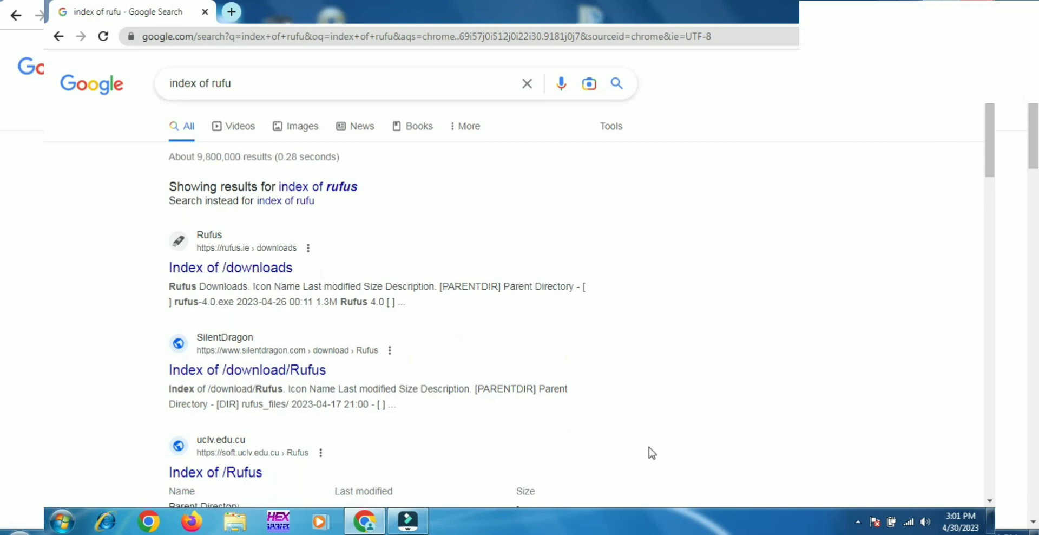
Look through the search results and open the rufus.ie "Index of /downloads" page.
scroll(650, 451, "down", 2)
scroll(649, 448, "down", 6)
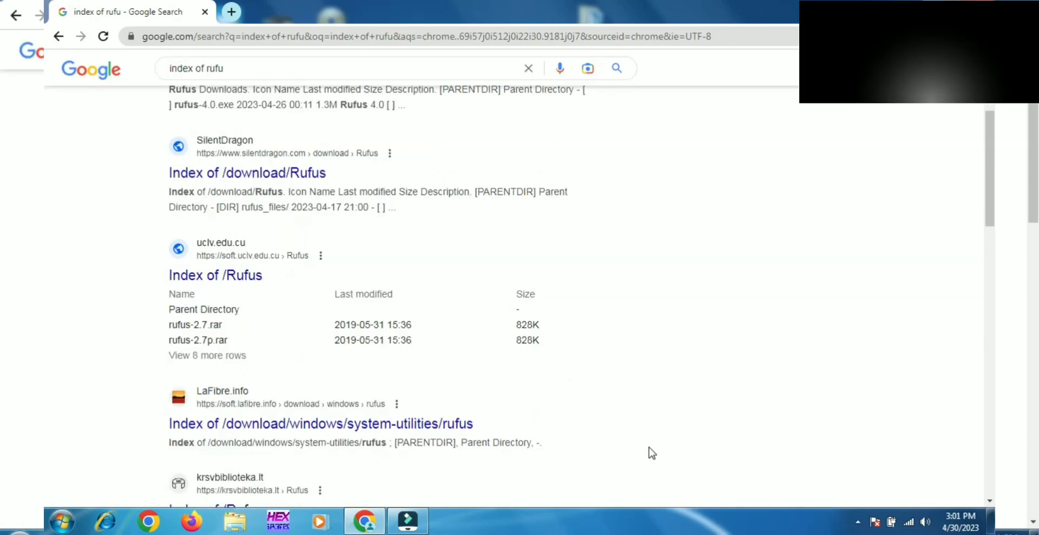
scroll(649, 447, "down", 1)
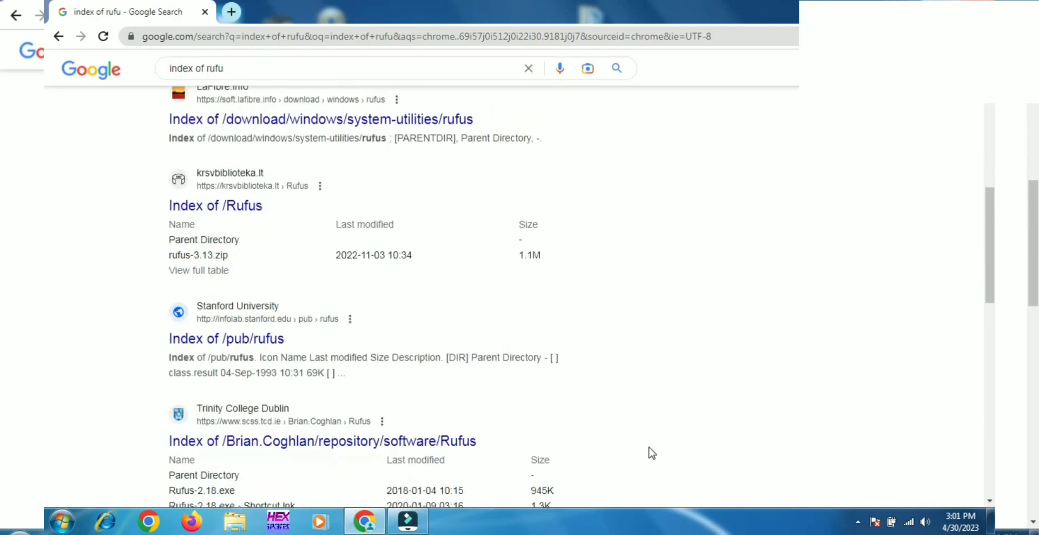
scroll(649, 448, "up", 7)
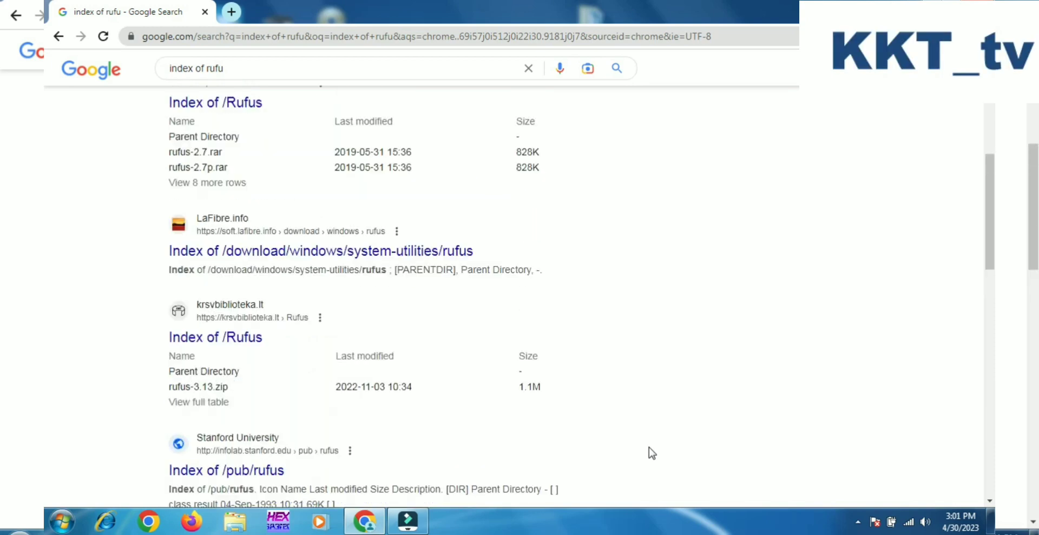
scroll(648, 447, "up", 2)
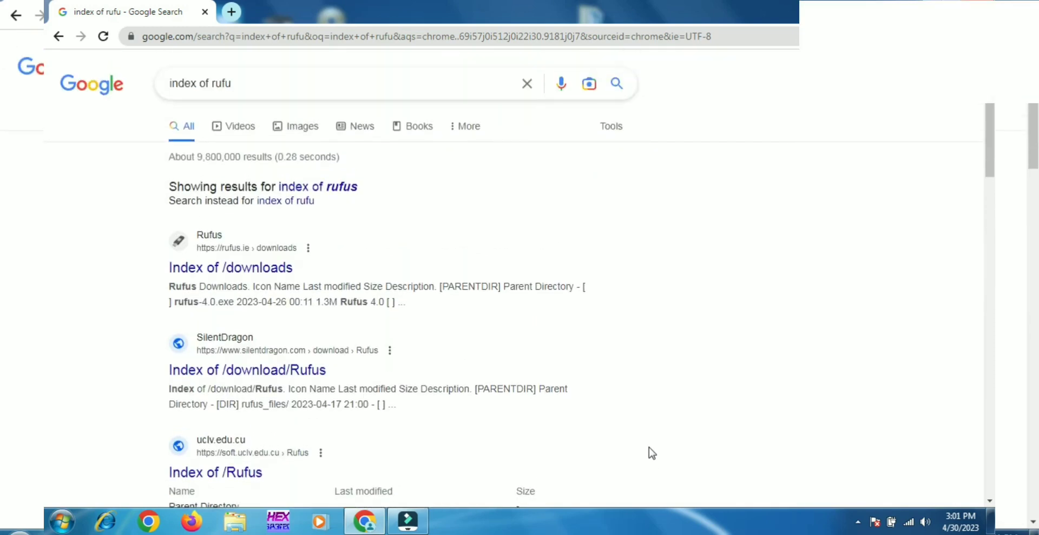
left_click(245, 271)
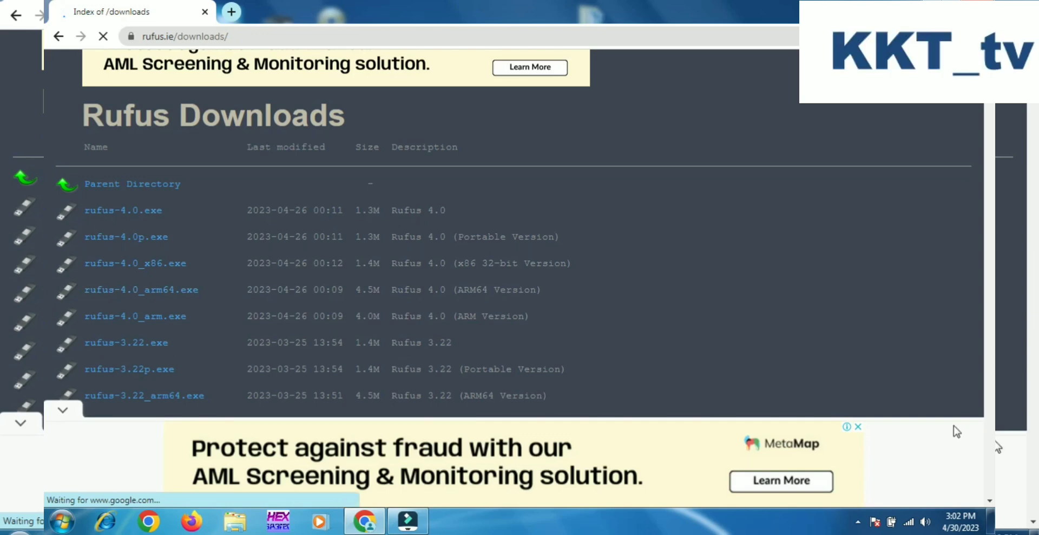
Dismiss and collapse the ad banner, and browse the Rufus downloads list down to the 3.16 versions.
scroll(989, 500, "down", 5)
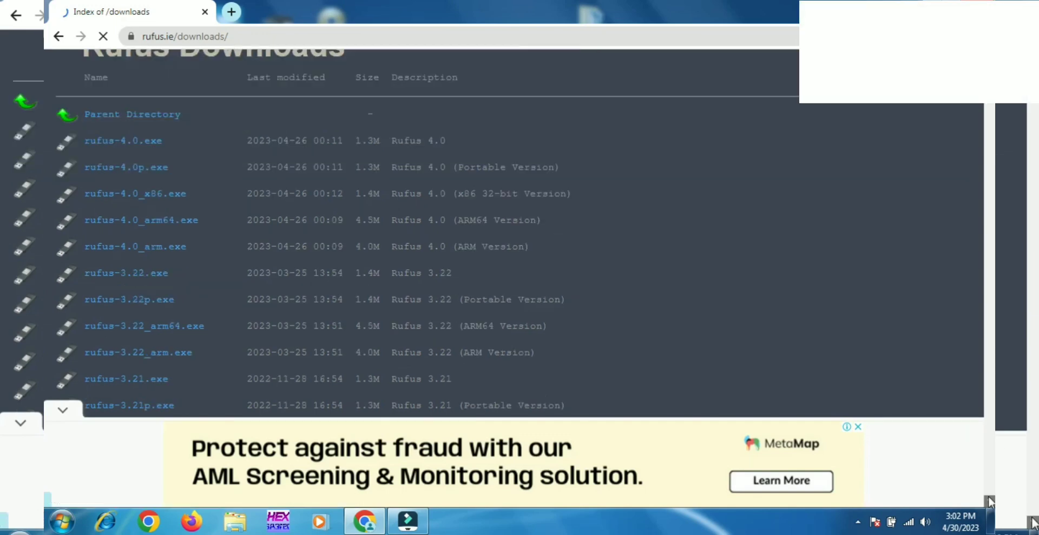
scroll(990, 501, "down", 5)
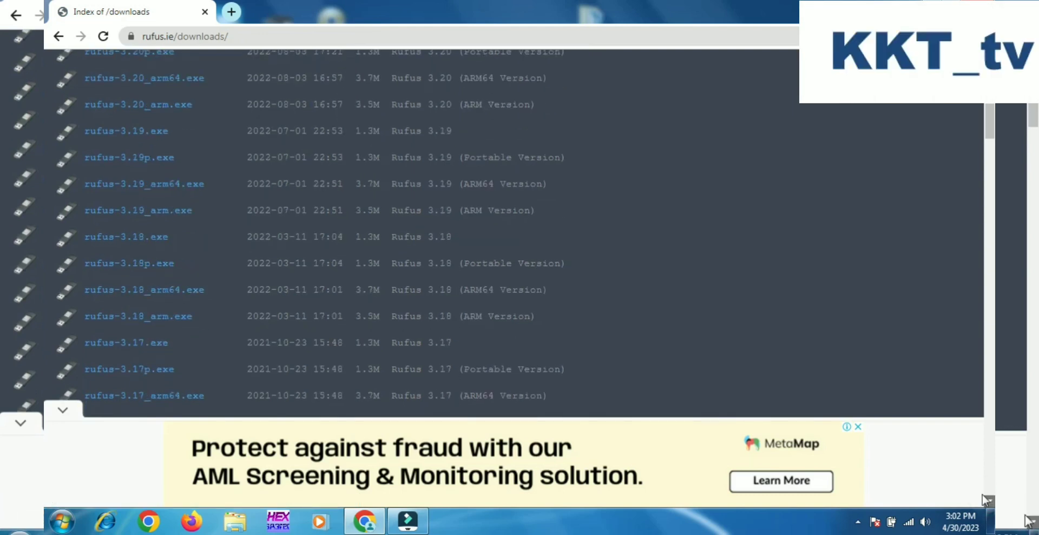
left_click(858, 426)
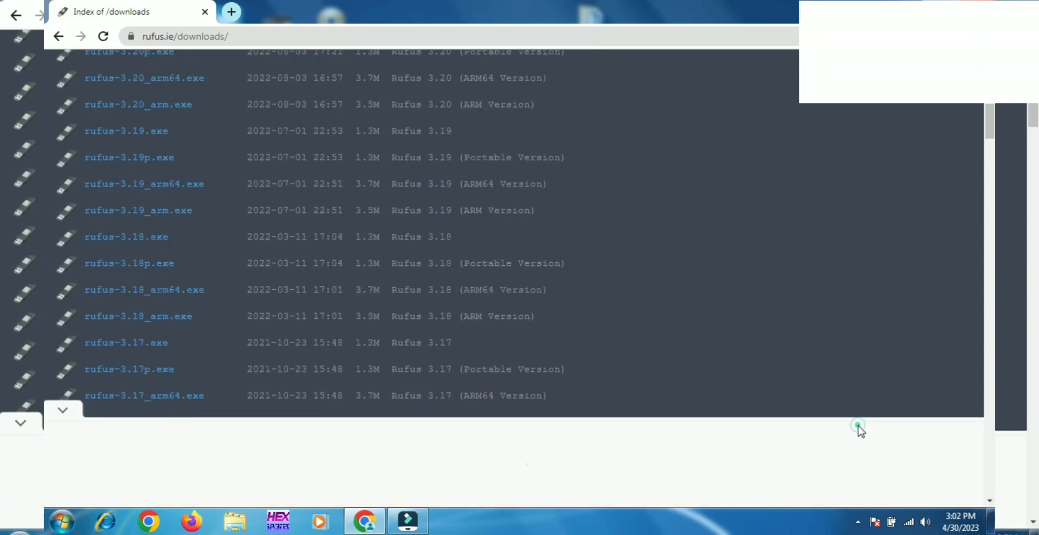
left_click(67, 412)
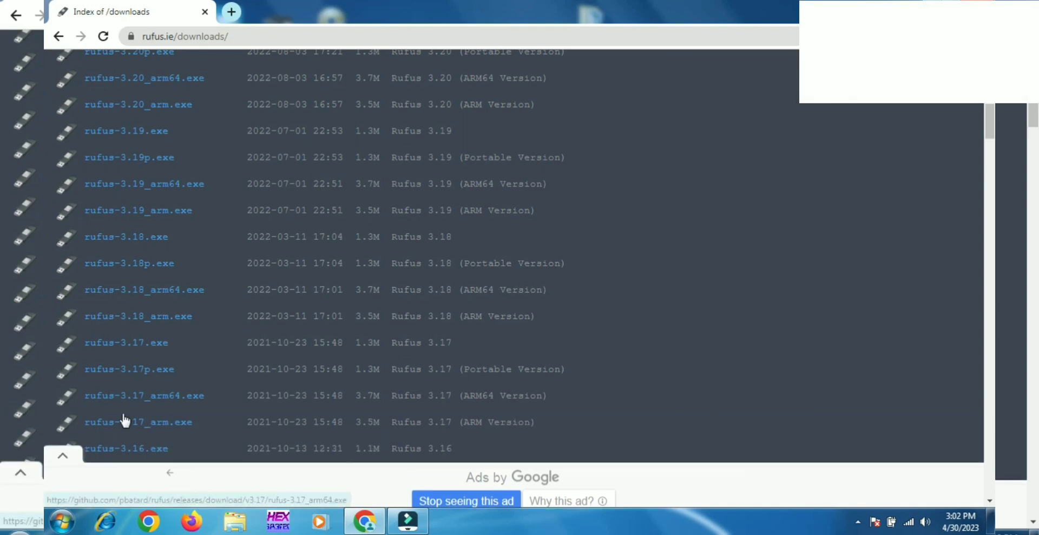
left_click(988, 500)
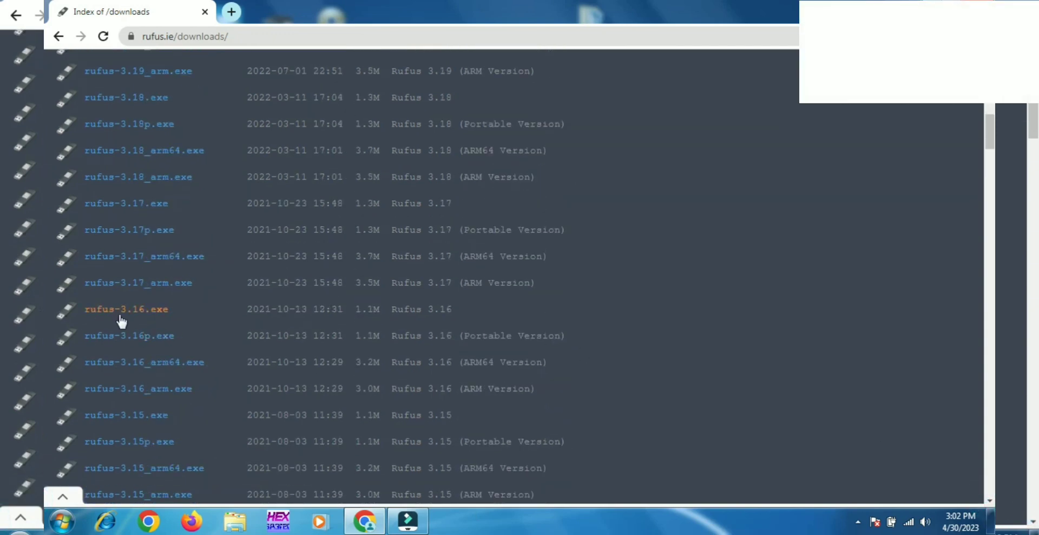
left_click(142, 295)
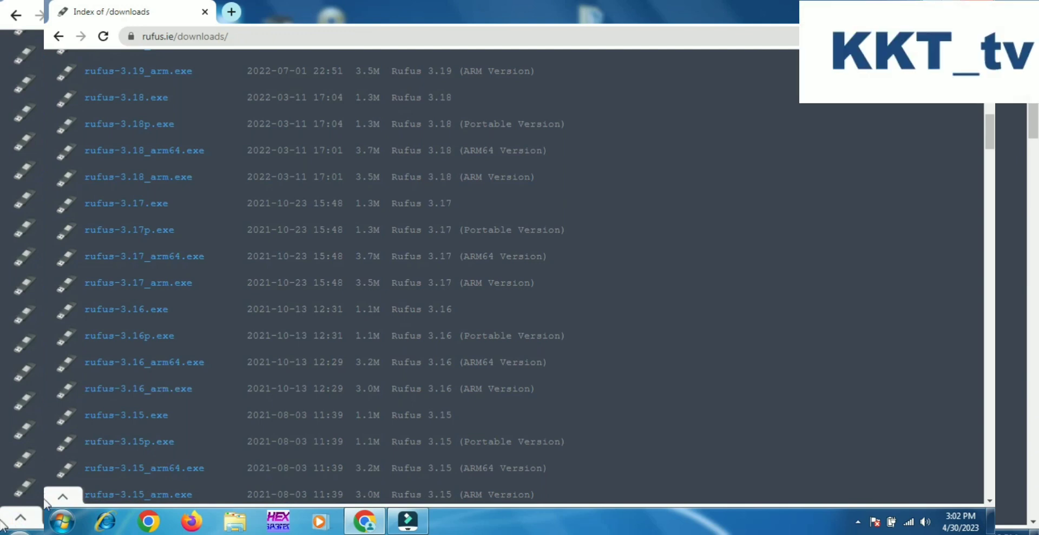
left_click(61, 521)
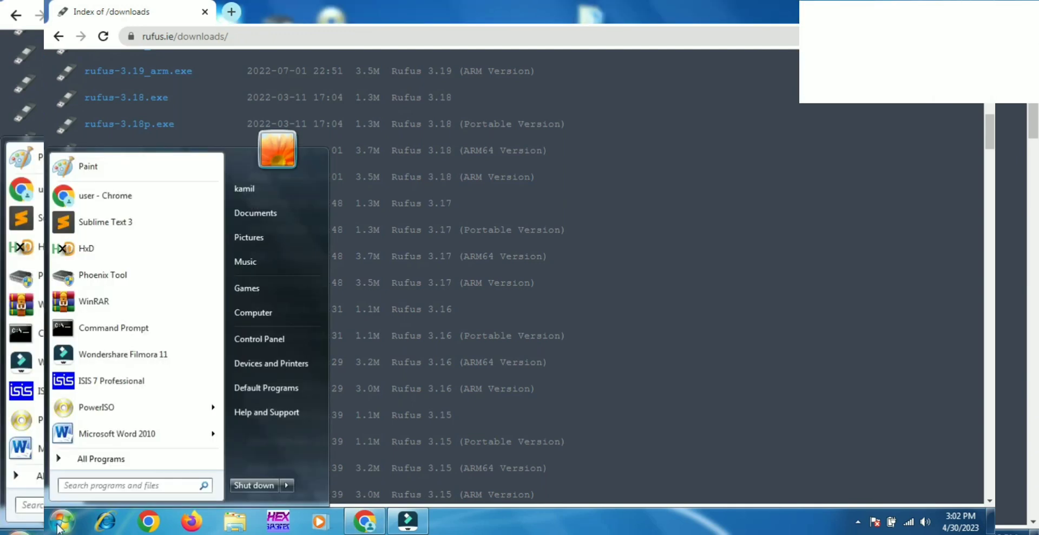
left_click(131, 485)
type("rufu")
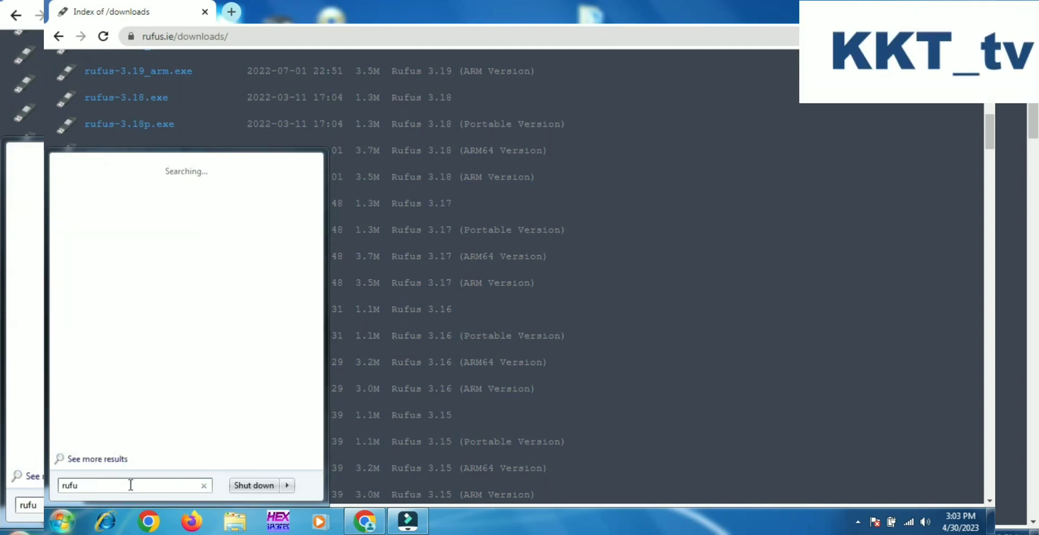
type("s")
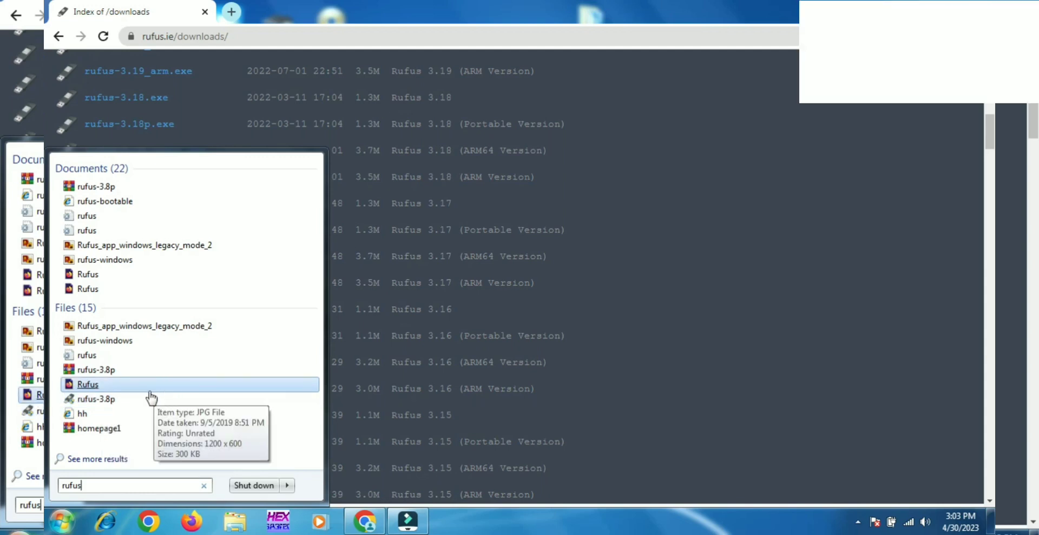
left_click(682, 323)
left_click_drag(990, 127, 990, 68)
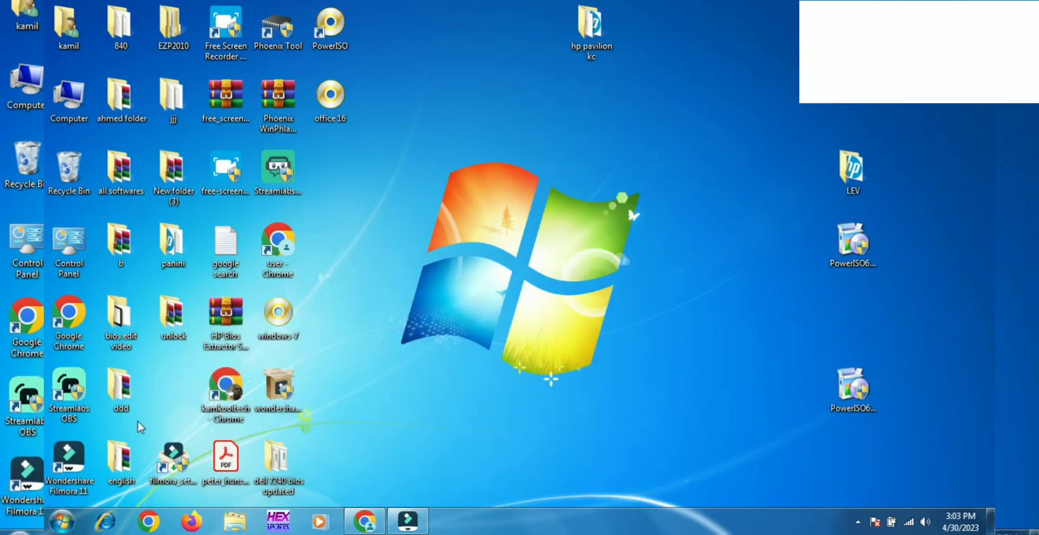
Search the computer for "rufus", launch rufus-3.8p and look at its boot selection options.
left_click(72, 522)
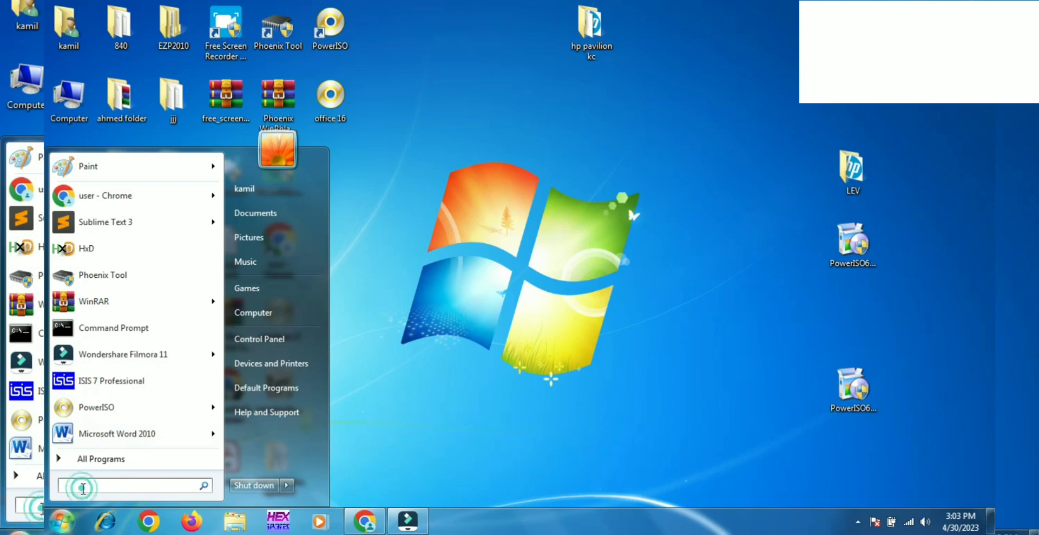
type("rufus")
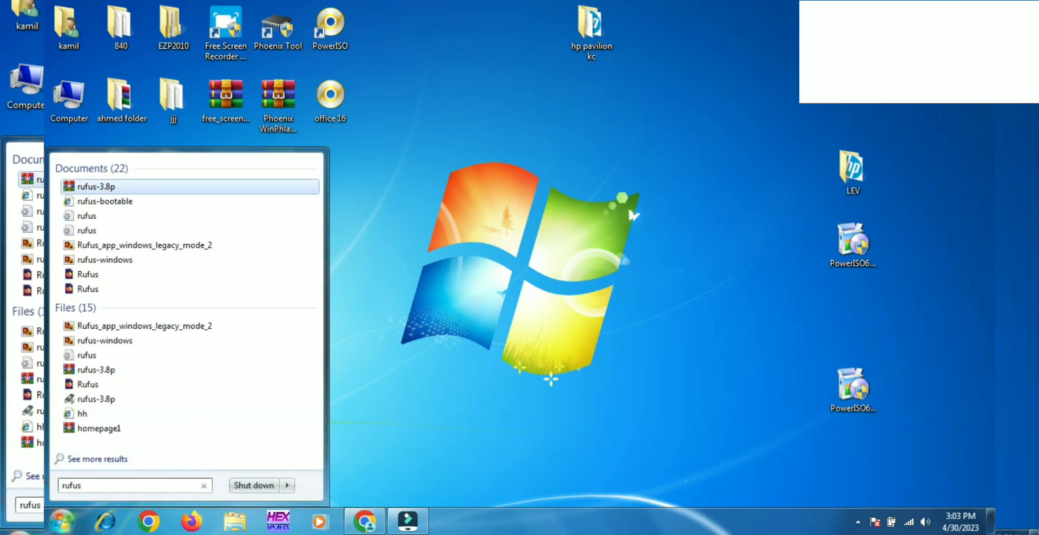
left_click(114, 401)
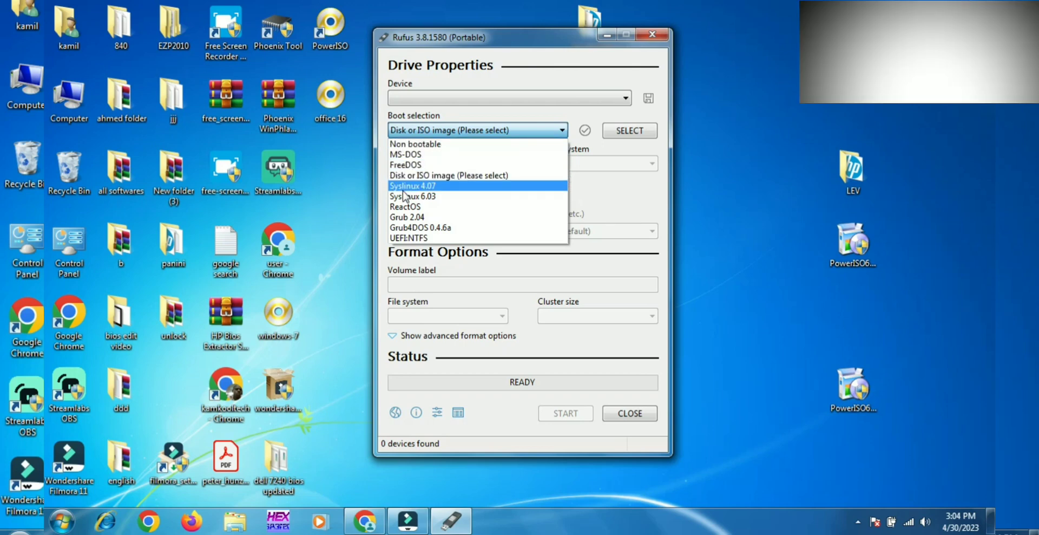
left_click(447, 130)
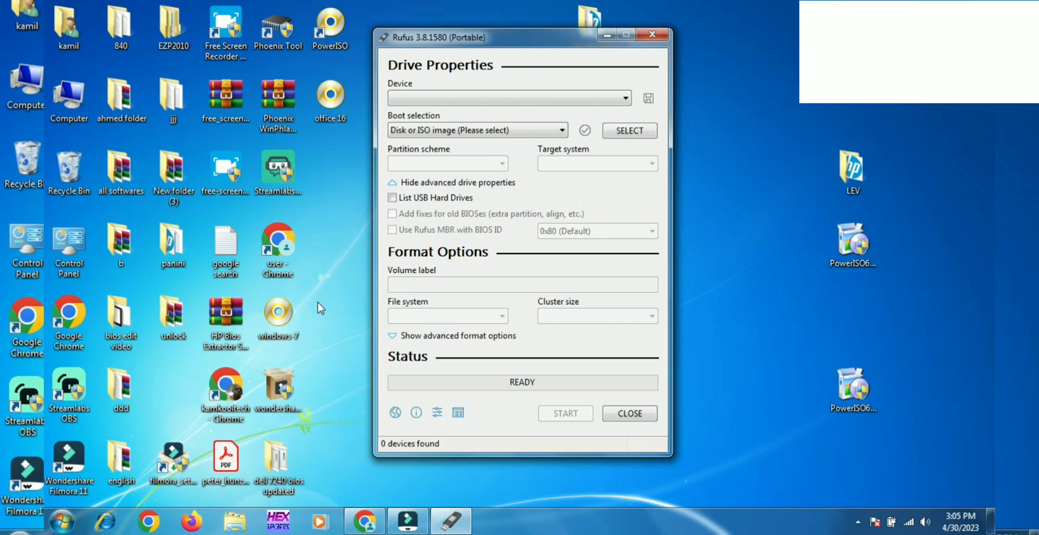
Switch to Chrome and search Google for "index of windows 10 iso".
left_click(366, 524)
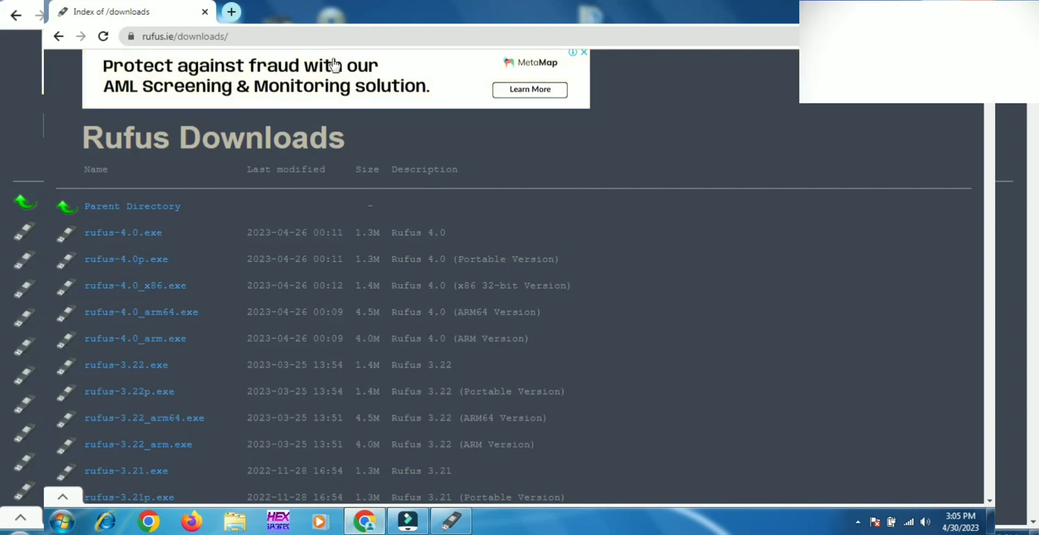
left_click(326, 35)
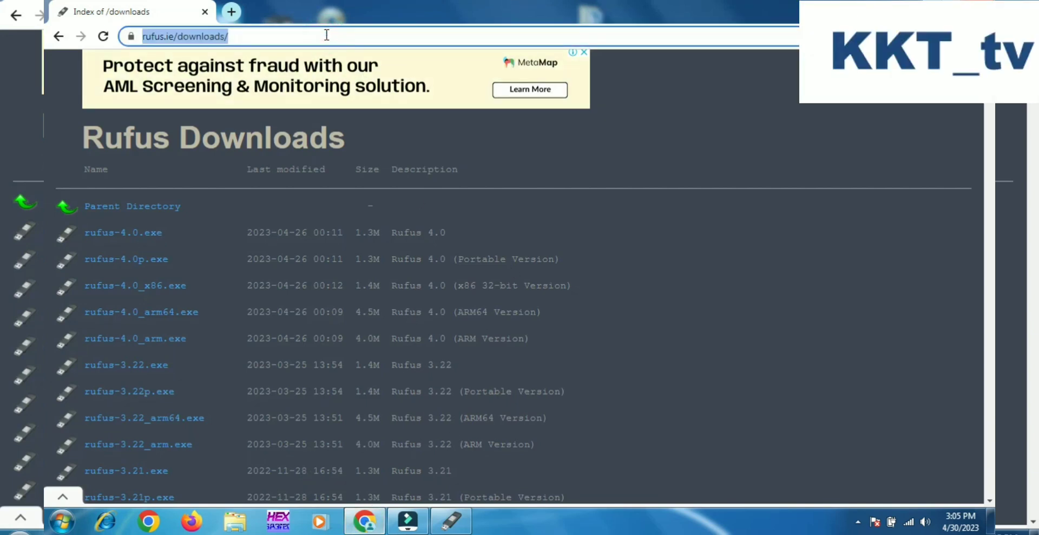
type("inde")
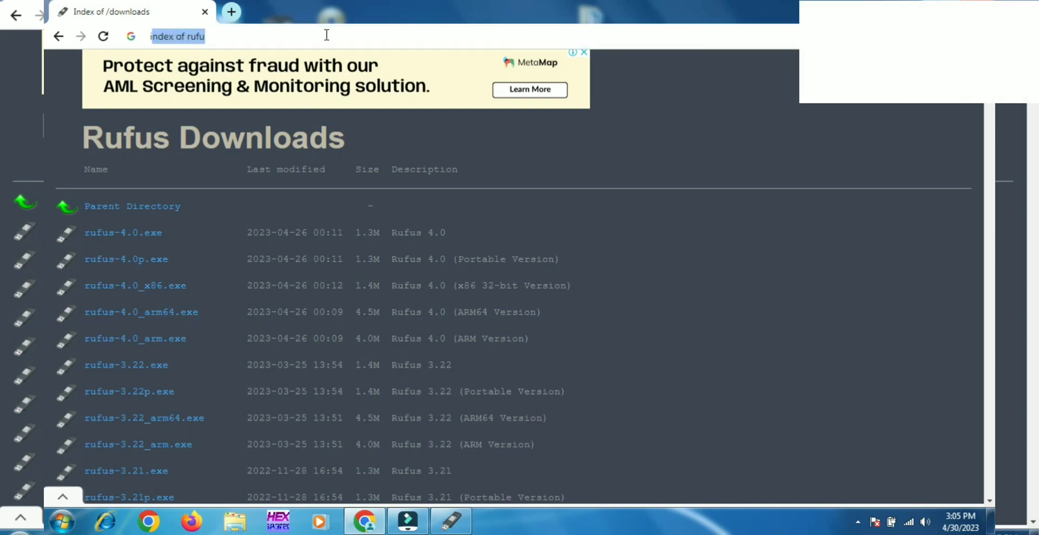
type("x")
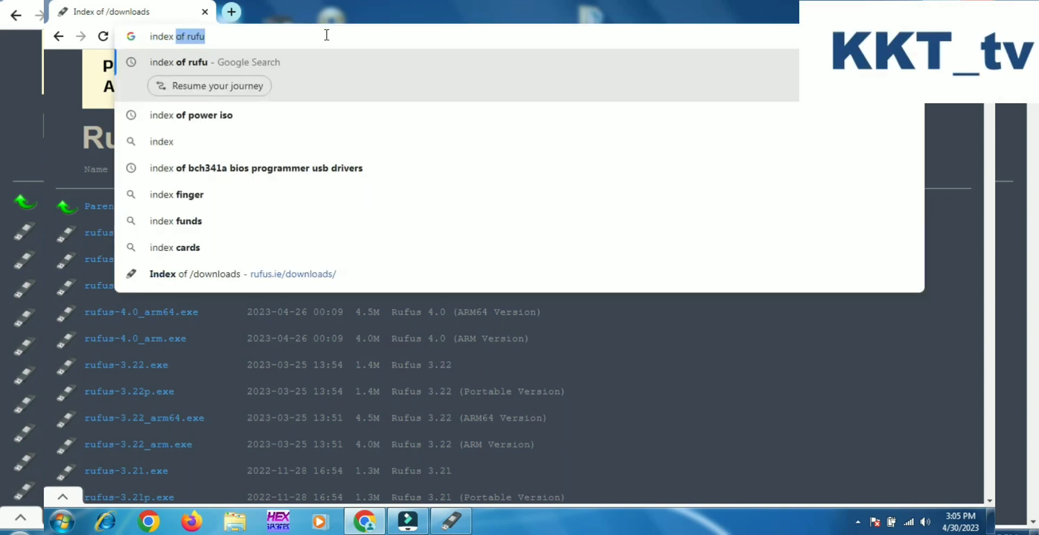
type(" of ")
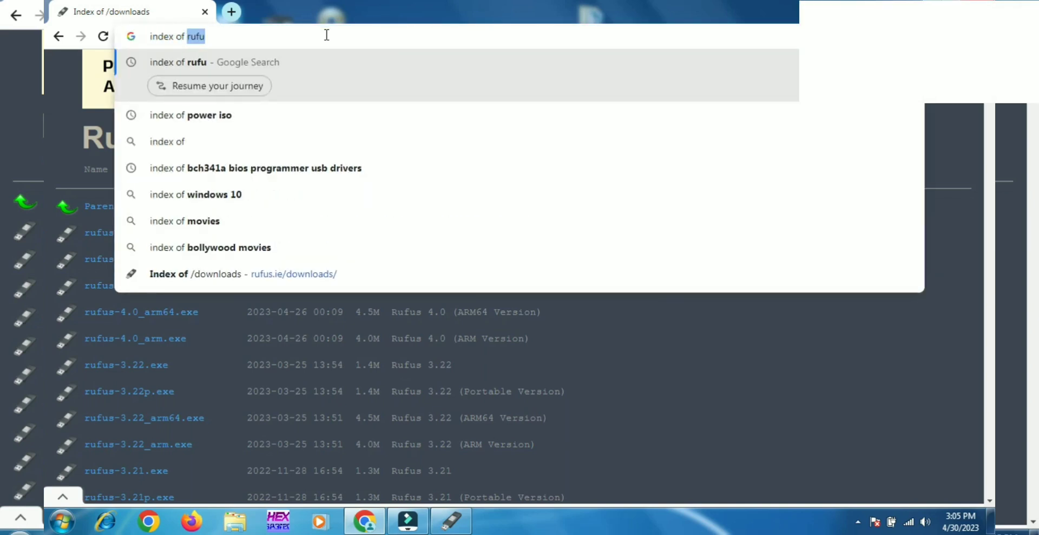
type("window")
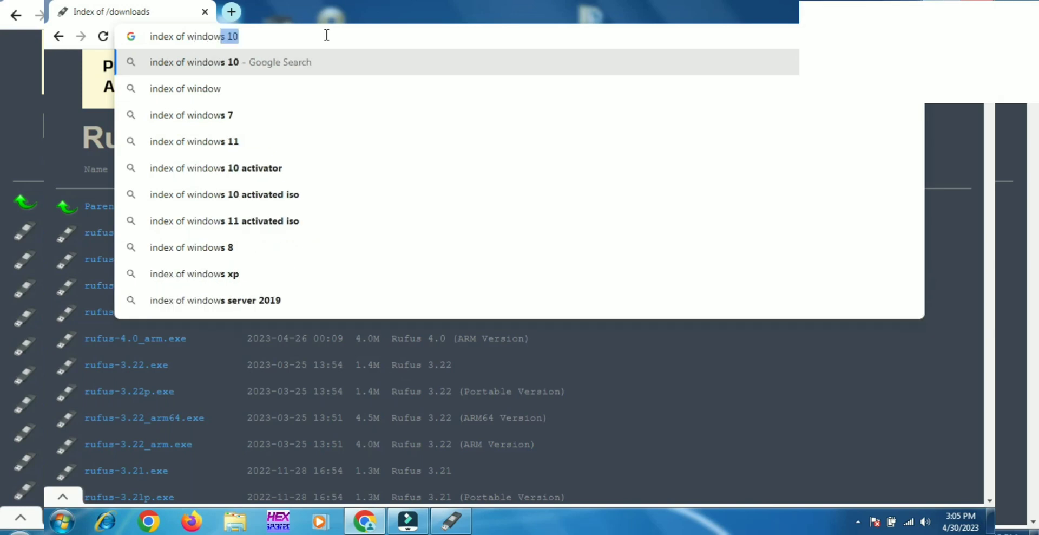
type("ss")
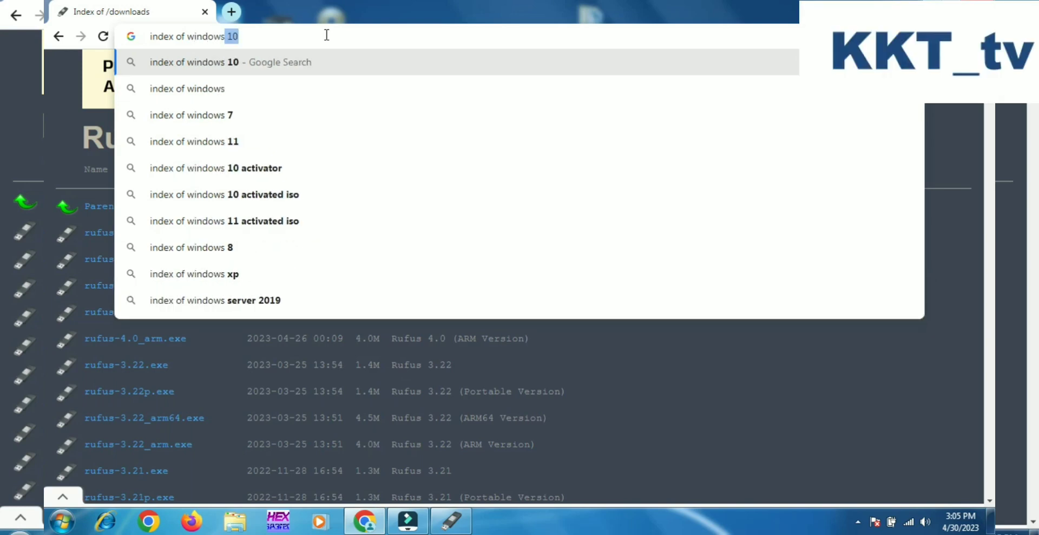
key("BackSpace")
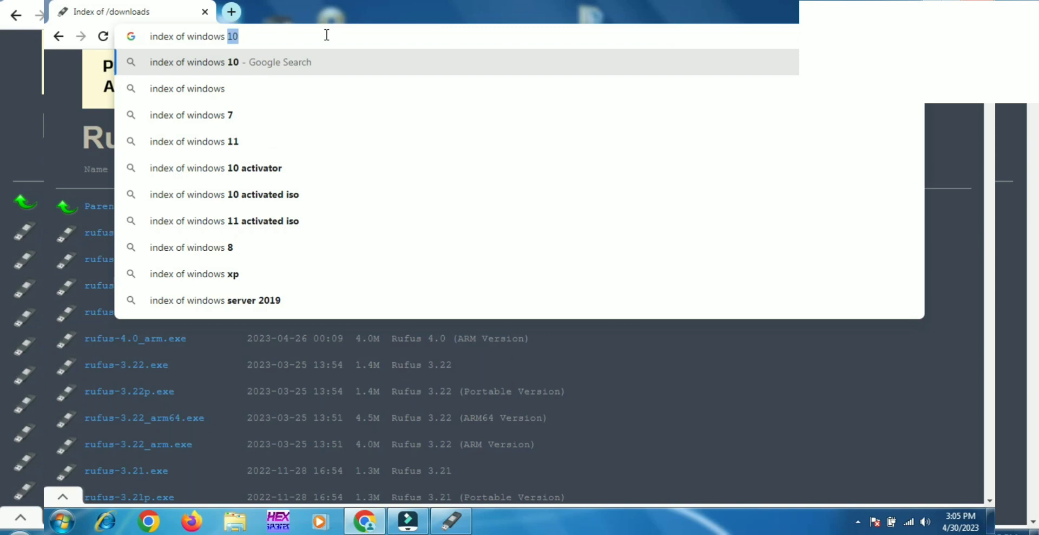
type("10 is")
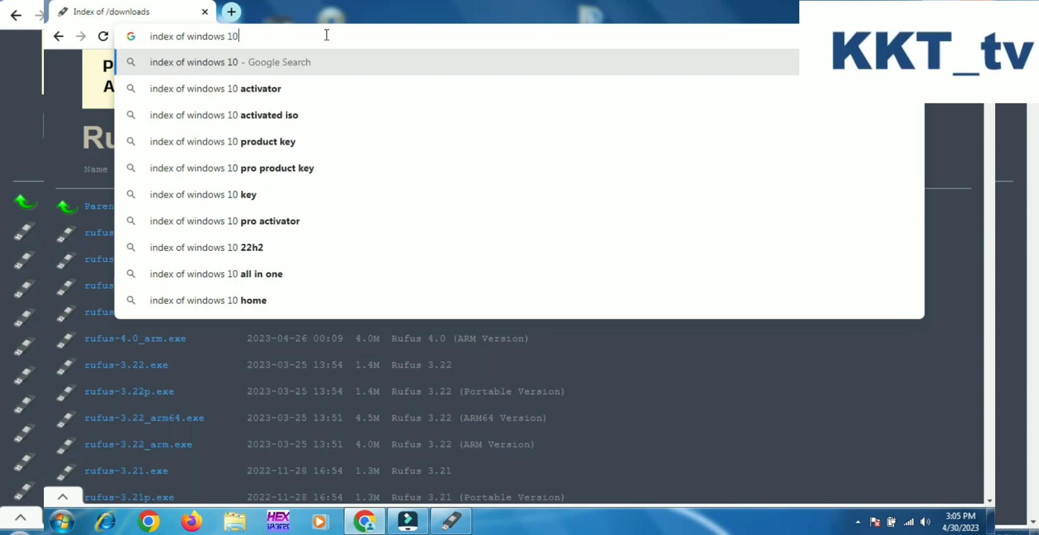
type("o")
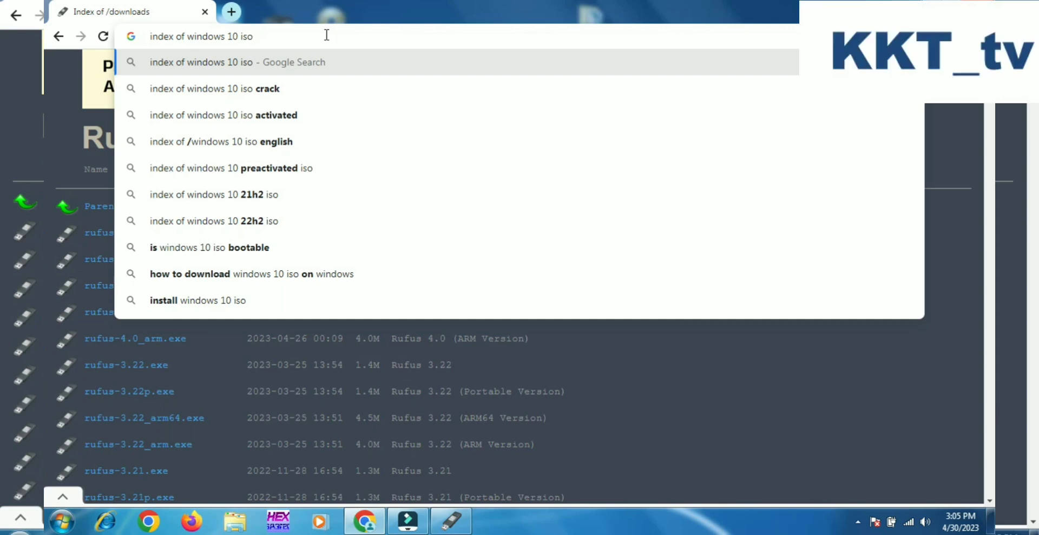
key("Return")
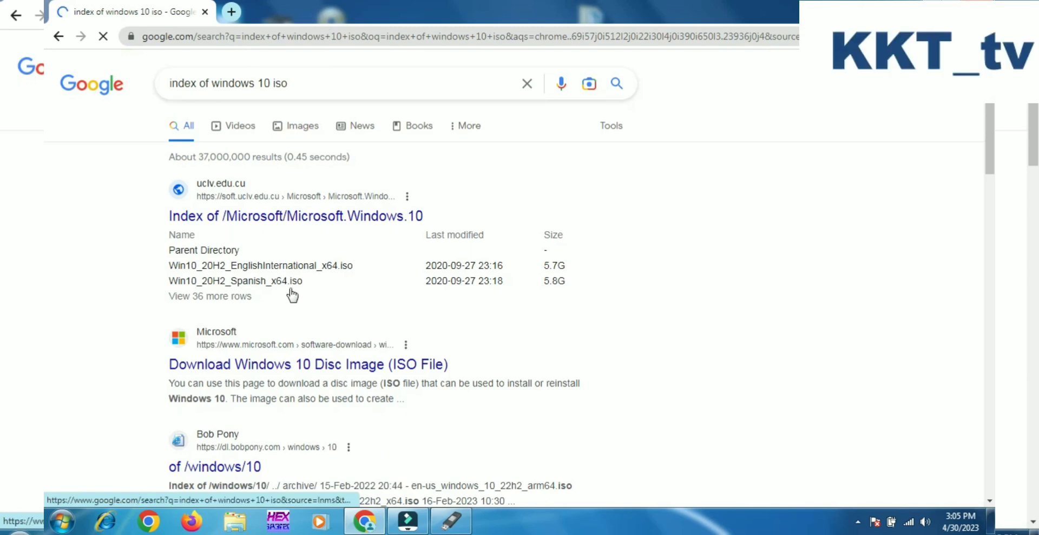
Look through the search results and open the uclv.edu.cu "Index of /Microsoft/Microsoft.Windows.10" page.
left_click(241, 372)
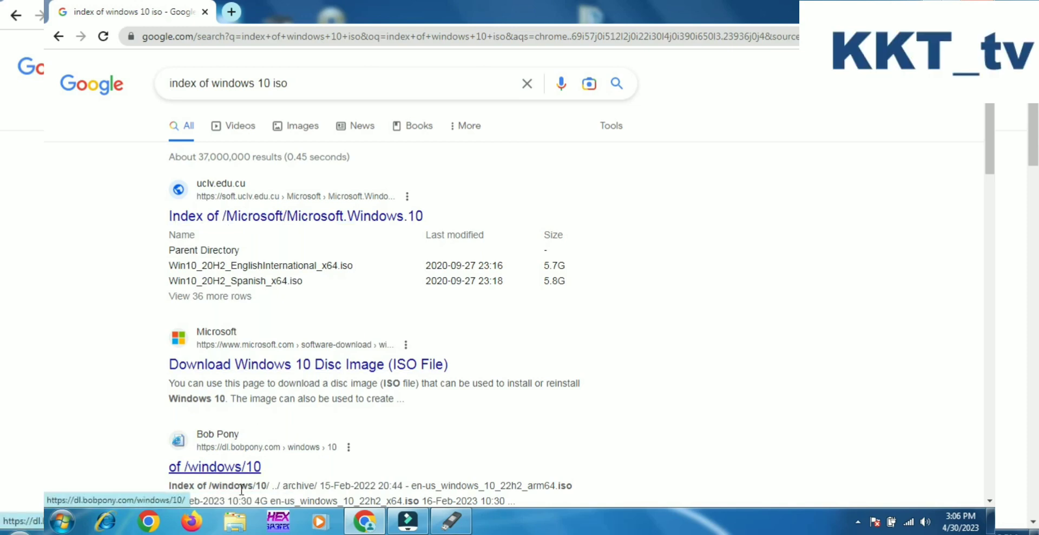
scroll(196, 490, "down", 1)
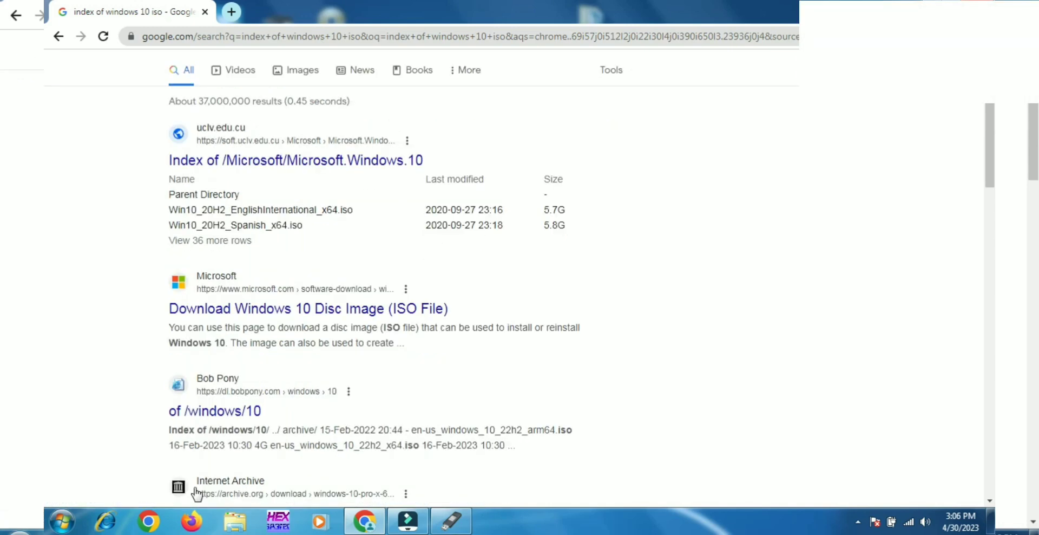
scroll(197, 493, "down", 1)
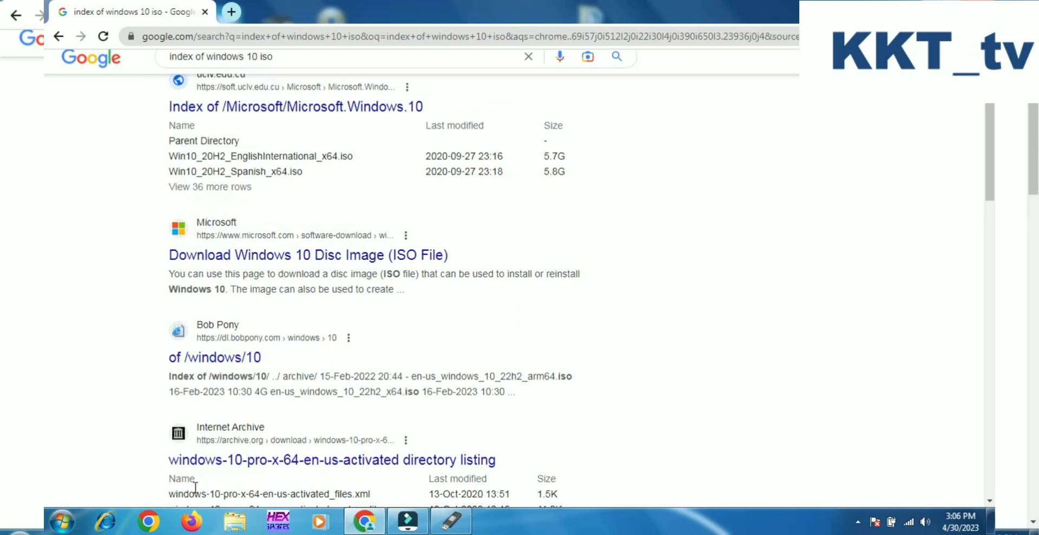
scroll(196, 488, "up", 2)
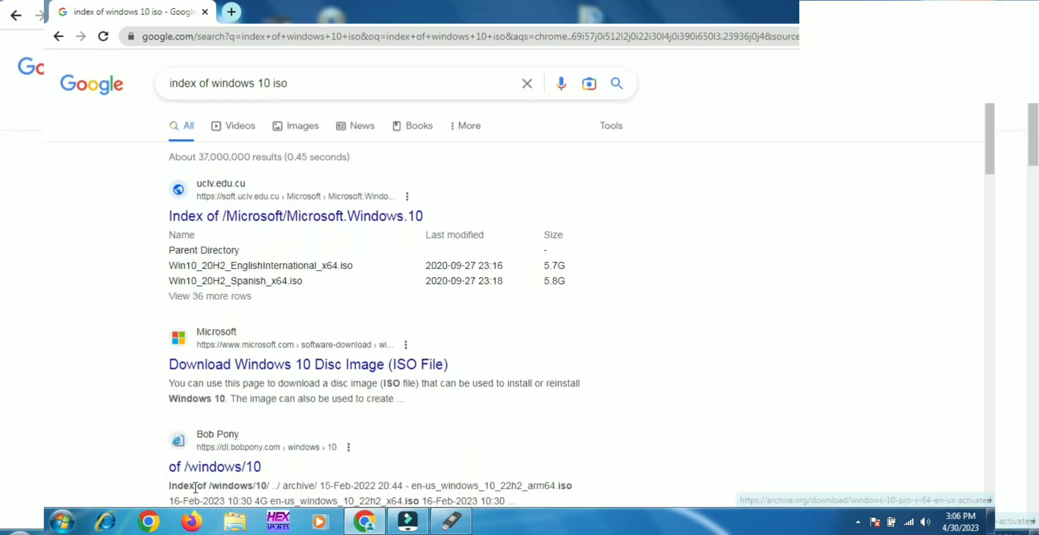
left_click(271, 217)
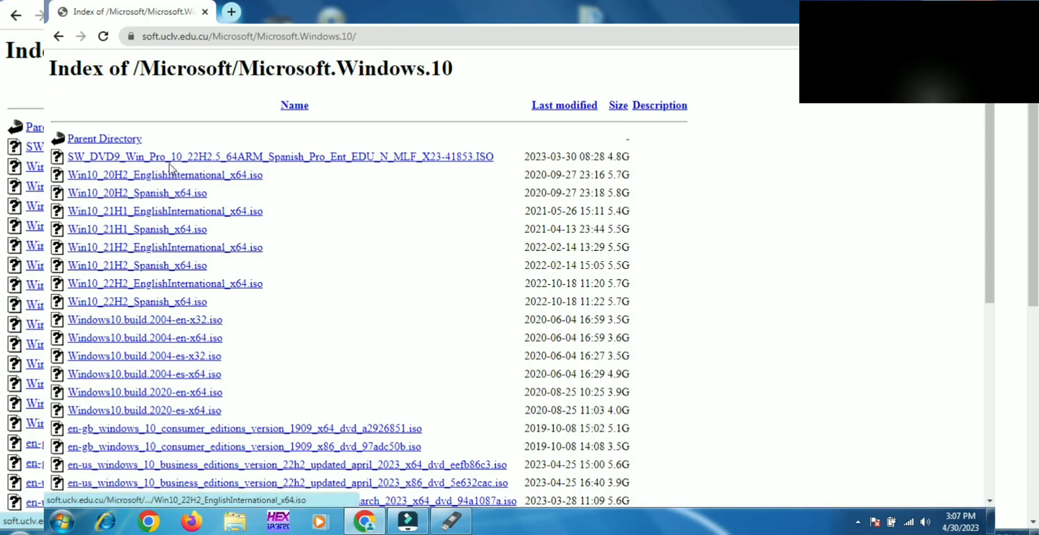
Return to the Google results, search for "index of windows 7 iso" and open the uclv.edu.cu "Index of /Microsoft/Microsoft.Windows.7" page.
left_click(59, 38)
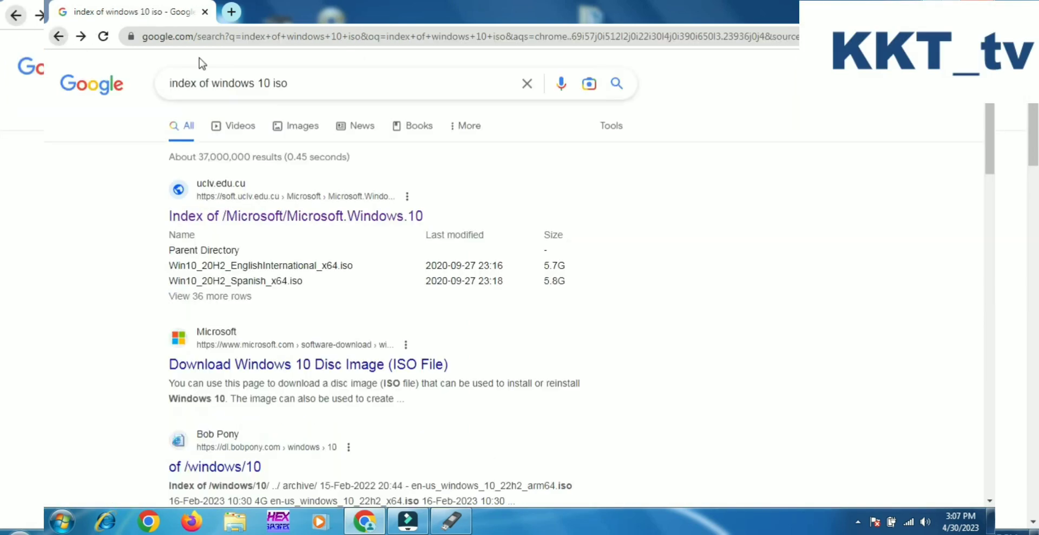
double_click(270, 83)
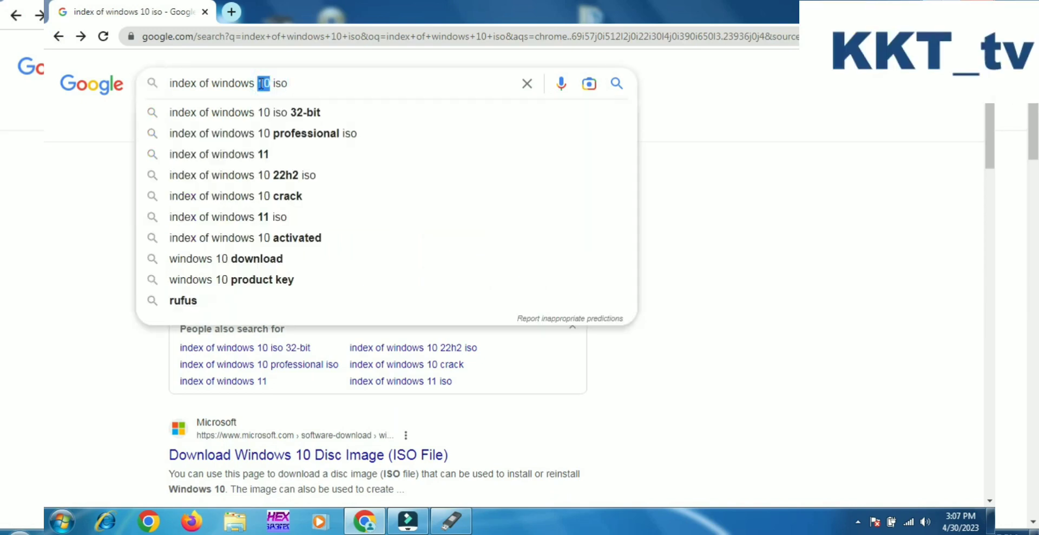
type("7")
key("Return")
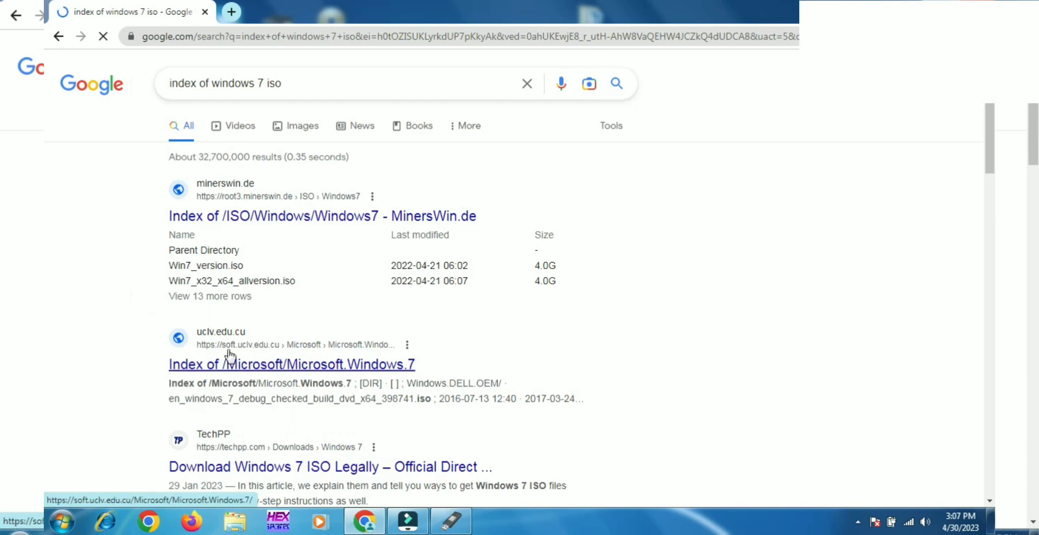
left_click(263, 363)
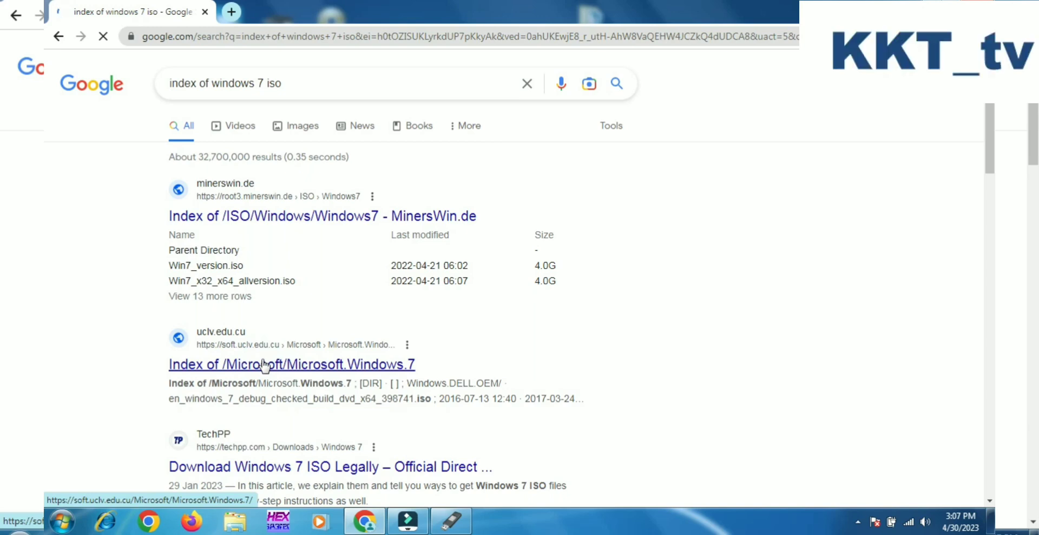
left_click(264, 365)
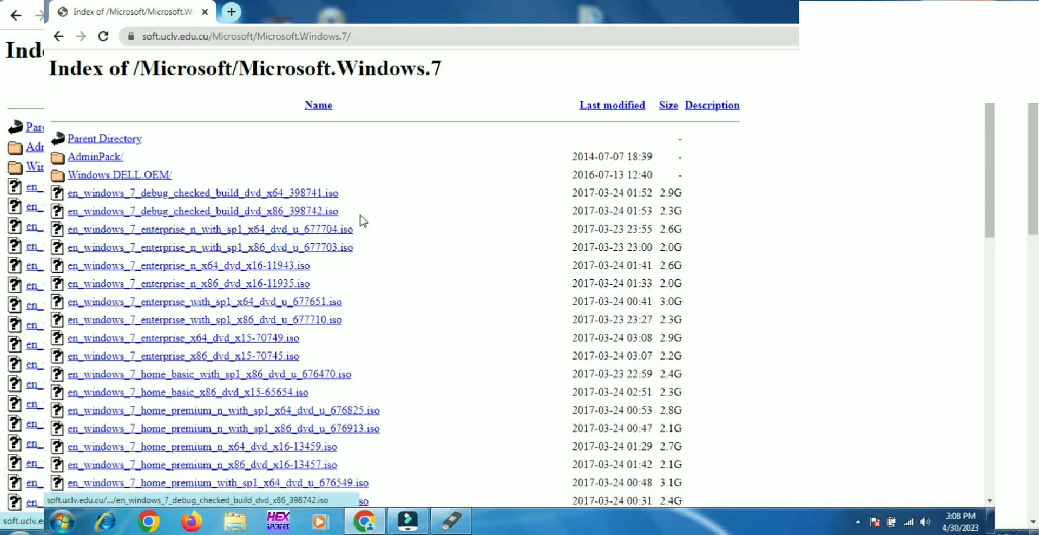
Start downloading en_windows_7_debug_checked_build_dvd_x64_398741.iso and cancel the download.
left_click(162, 196)
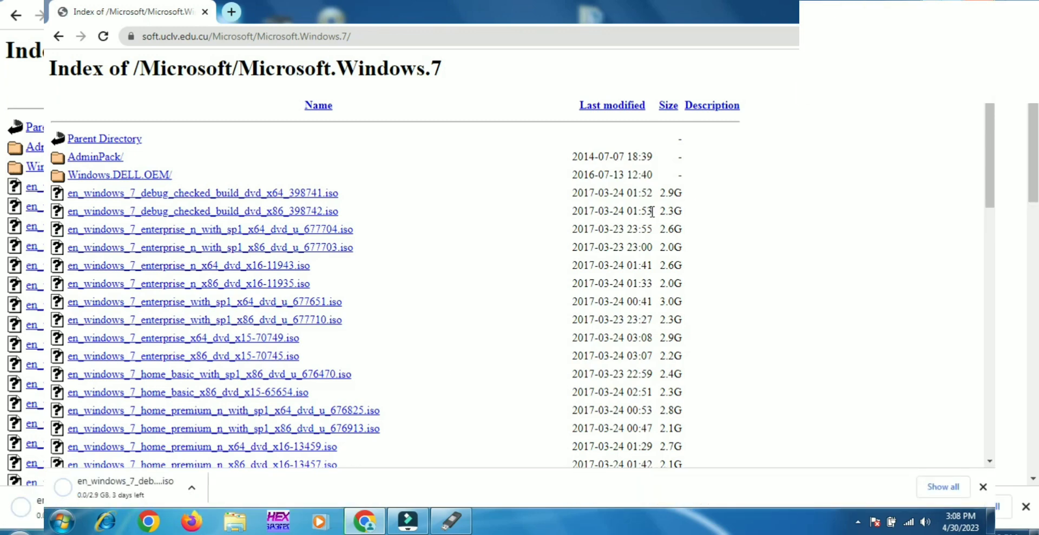
left_click(192, 487)
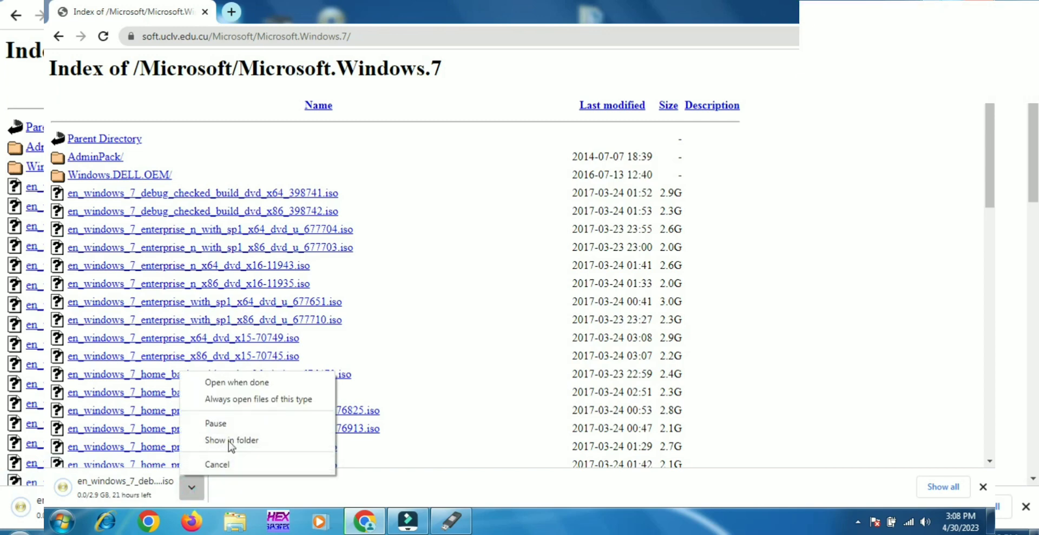
left_click(225, 465)
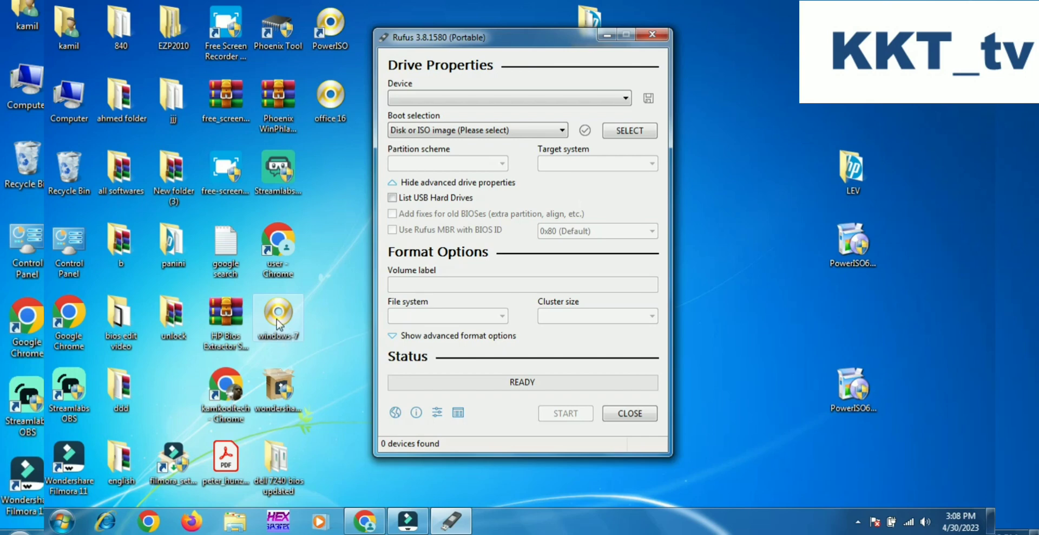
Open the Removable Disk folder inside window10 in the desktop's "all softwares" folder and examine its setup files.
double_click(106, 190)
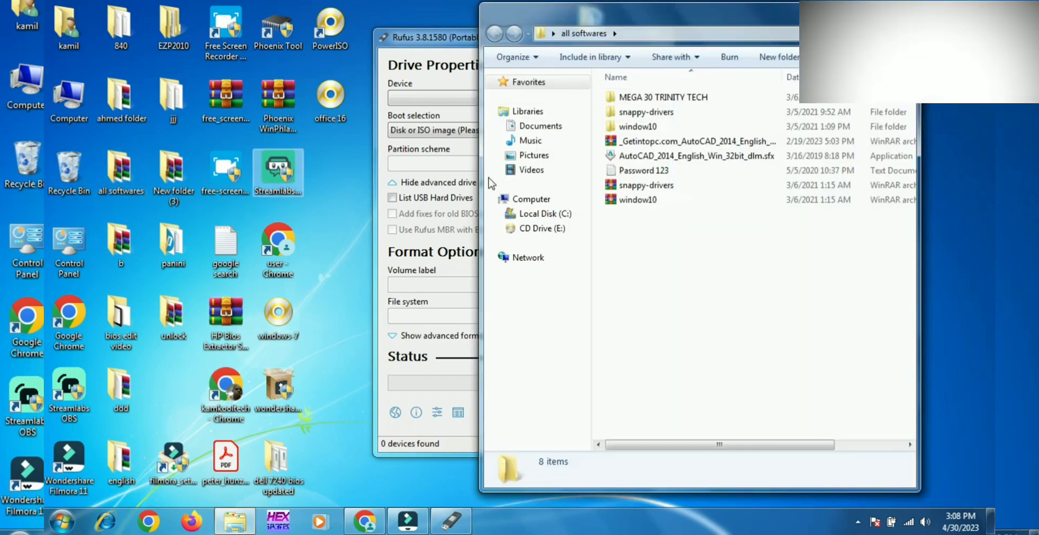
left_click(655, 127)
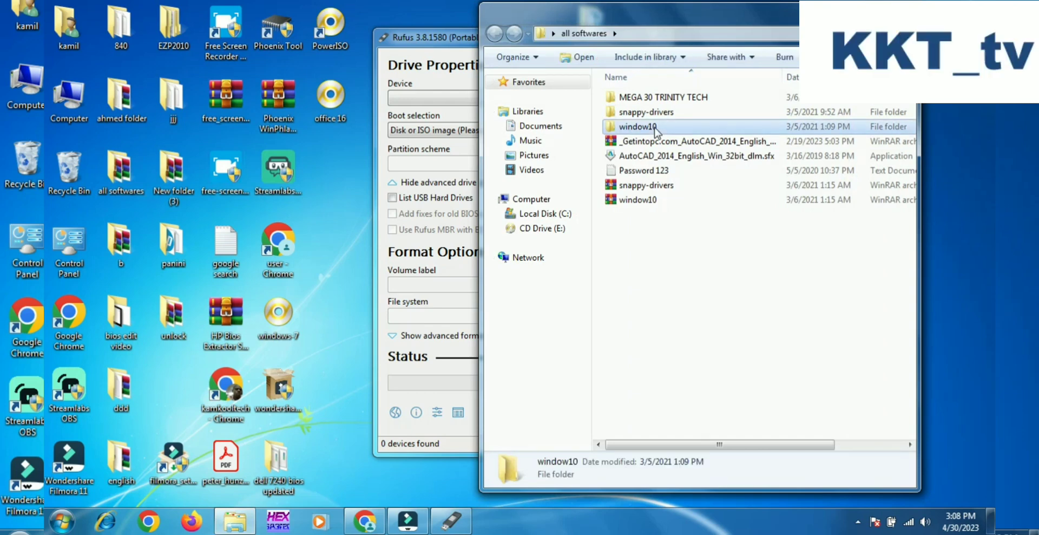
double_click(656, 128)
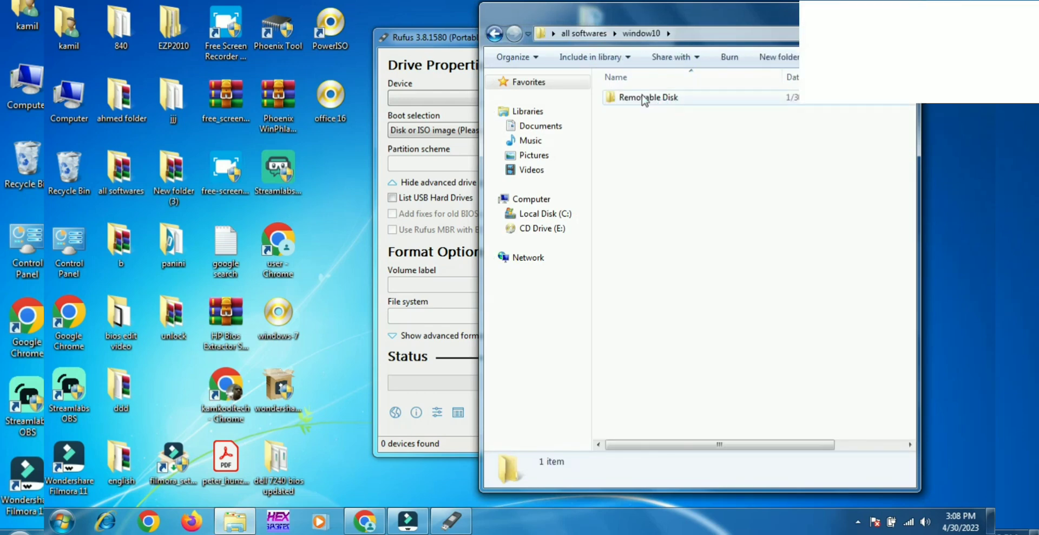
double_click(645, 96)
left_click(644, 97)
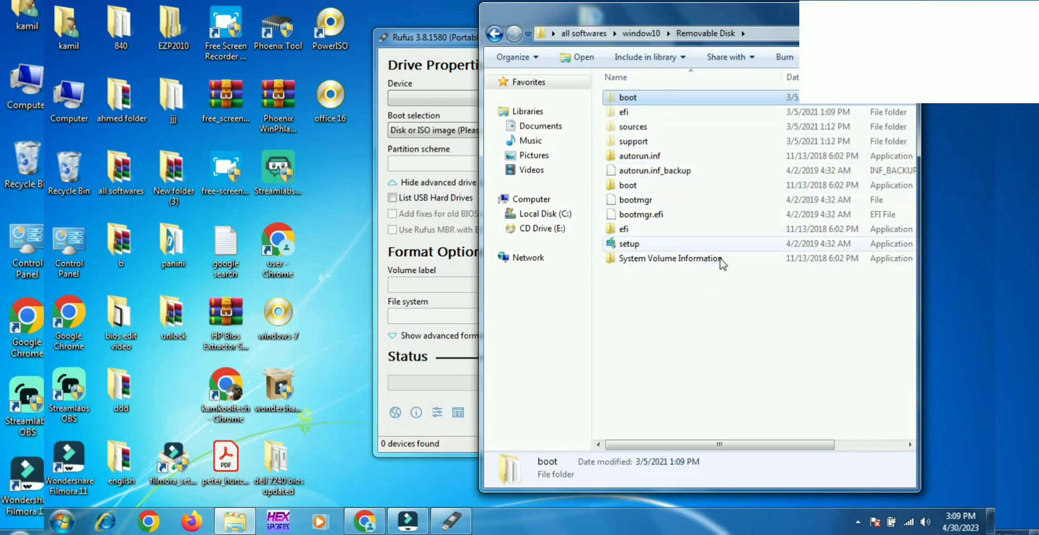
Select the PowerISO shortcut on the desktop and bring the Rufus window to the front.
left_click(305, 210)
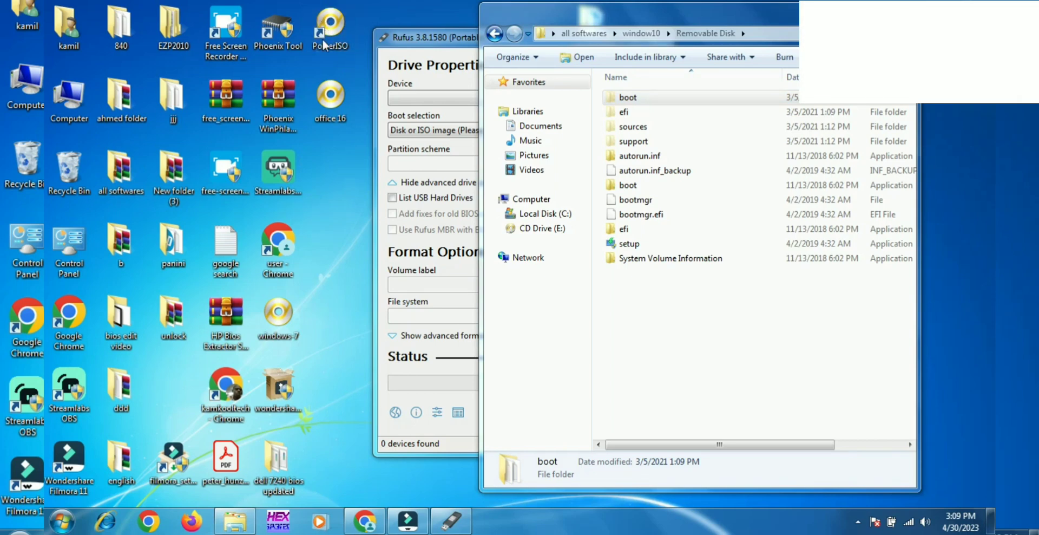
left_click(325, 46)
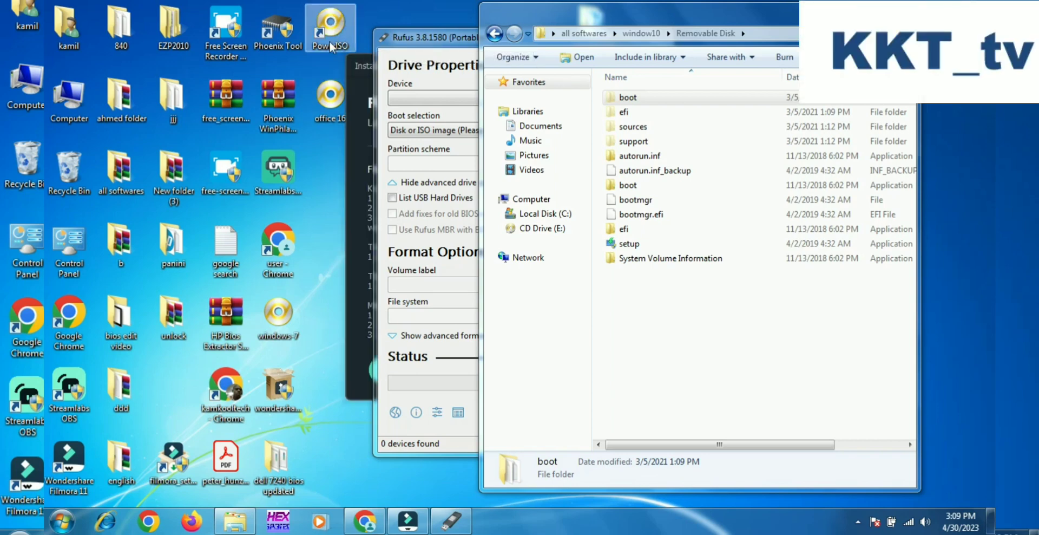
left_click(410, 71)
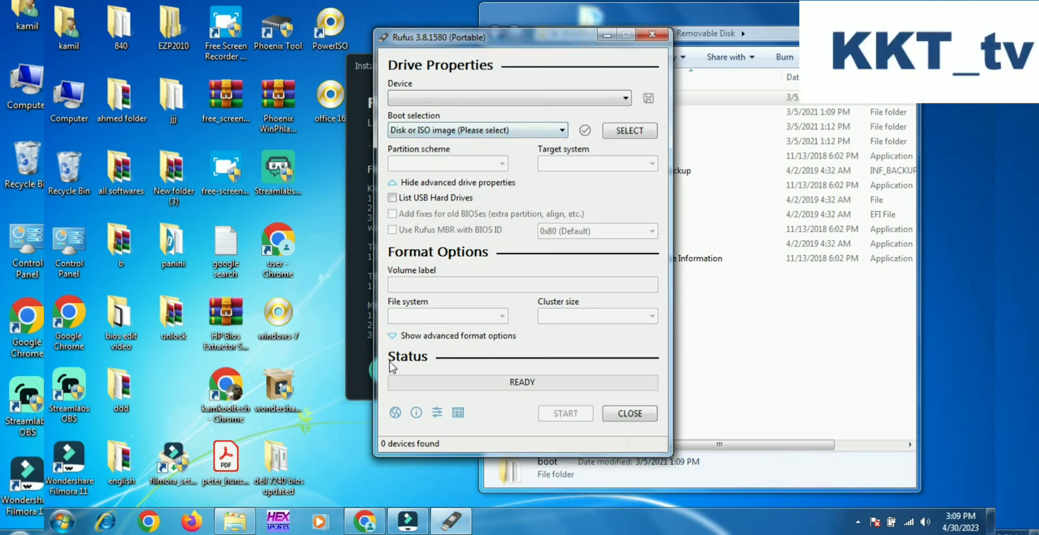
Switch to Chrome, return to the Google results, search for "index of poweriso" and open the "Index of /down/PowerISO 4.7" result.
left_click(352, 524)
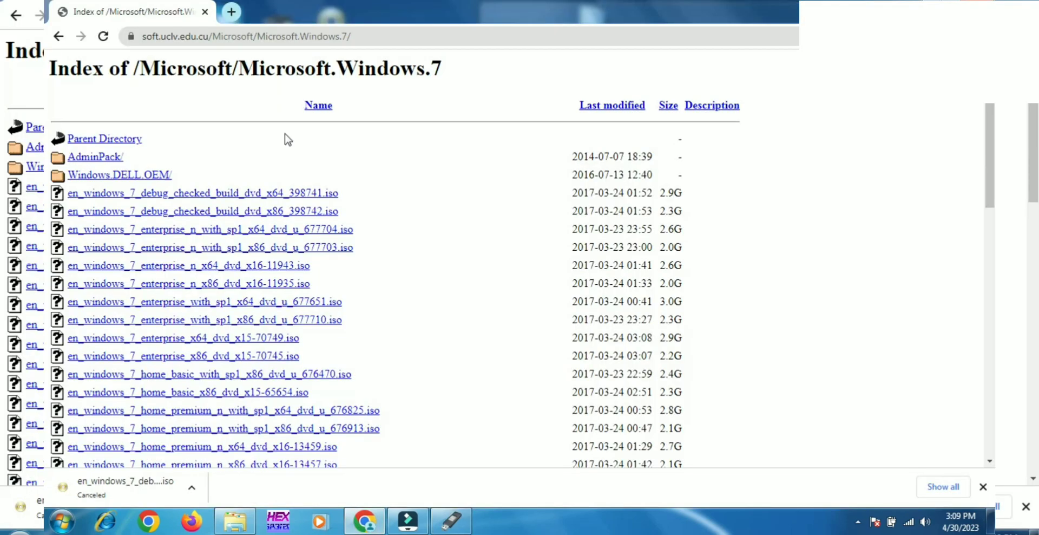
left_click(216, 37)
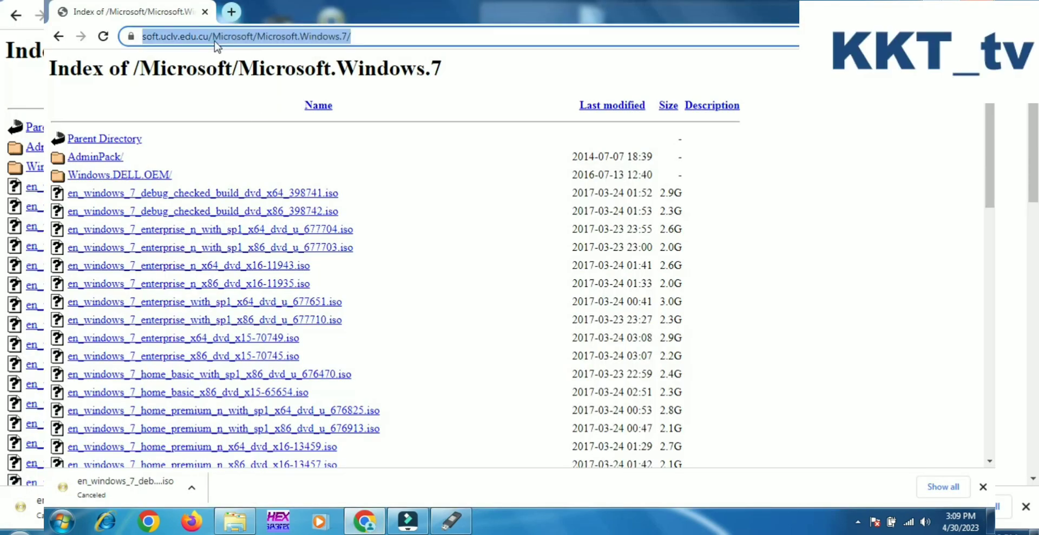
left_click(59, 36)
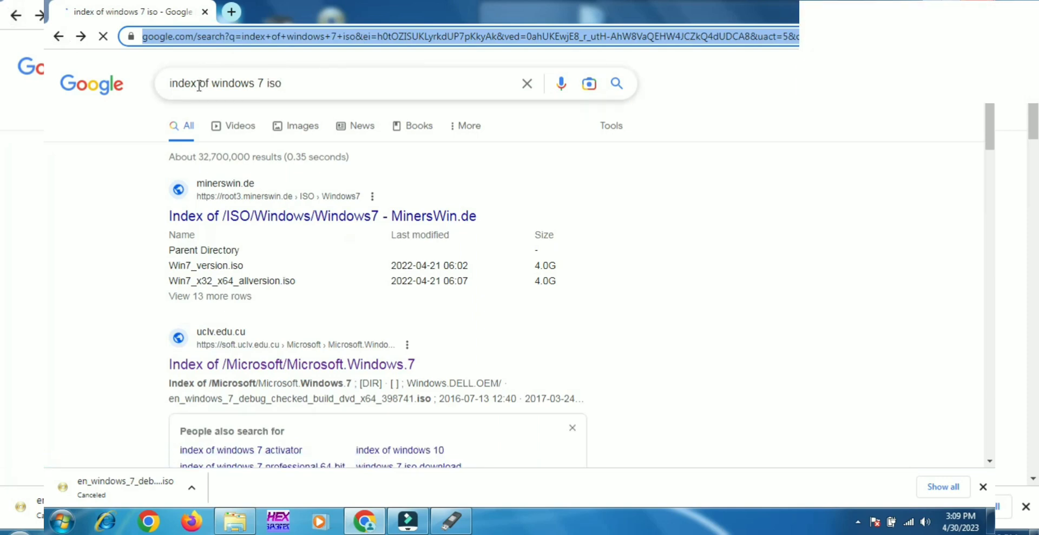
left_click_drag(263, 83, 214, 80)
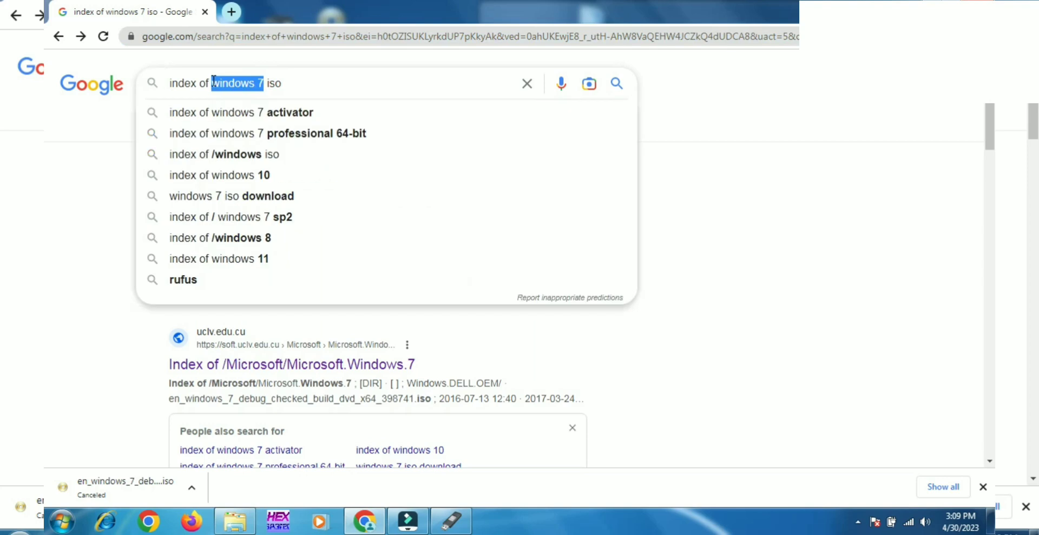
type("po")
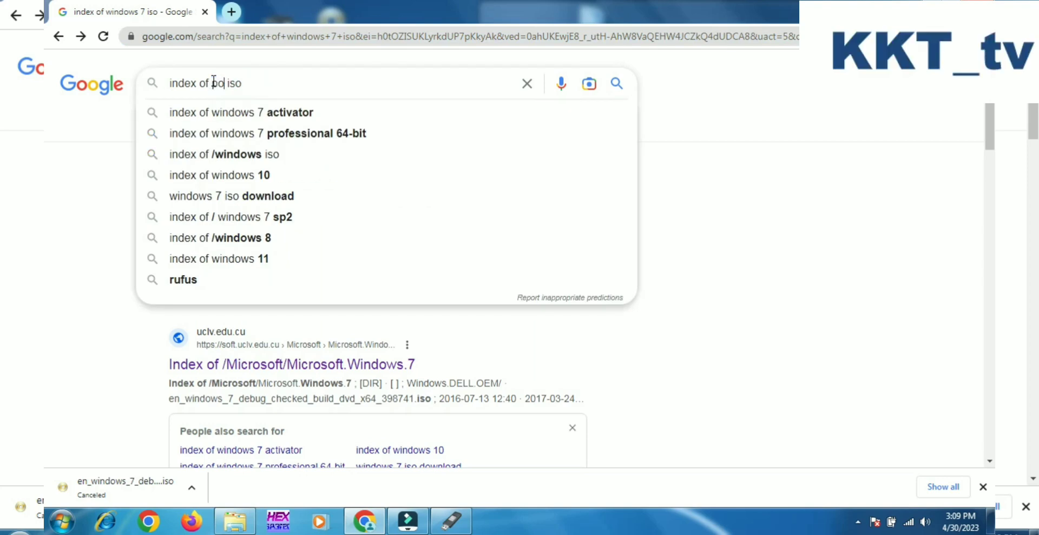
type("wer")
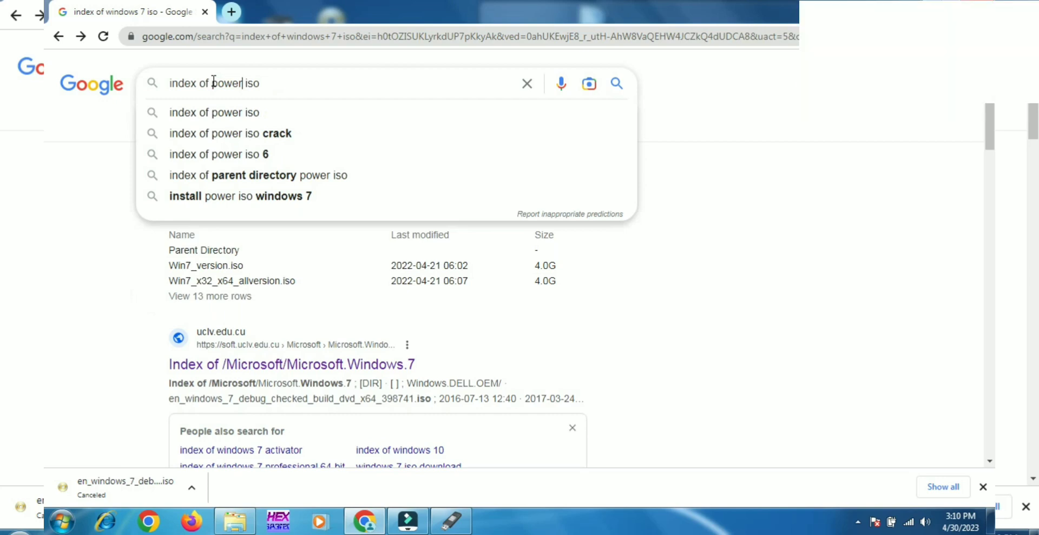
left_click(247, 82)
key("BackSpace")
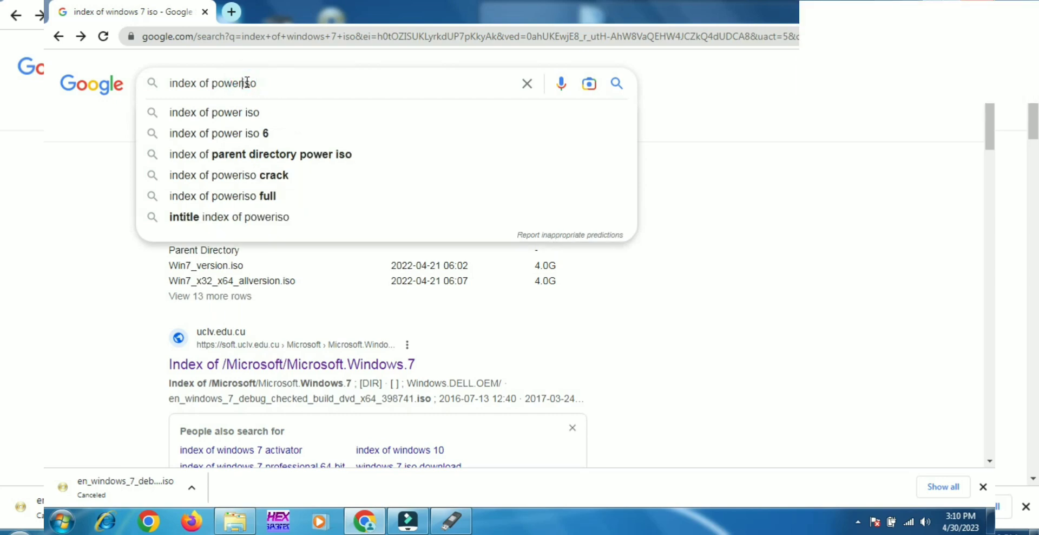
key("Return")
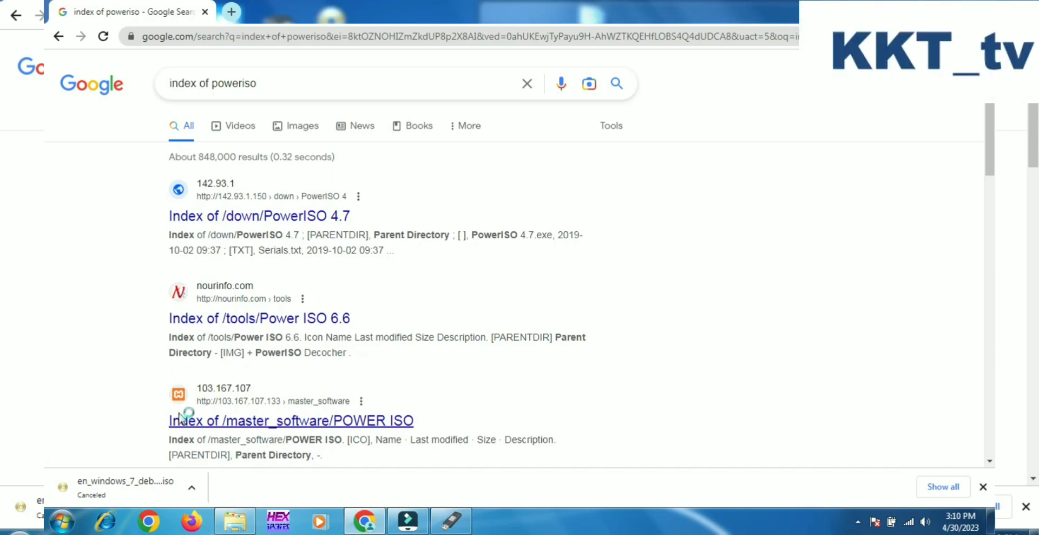
left_click(216, 213)
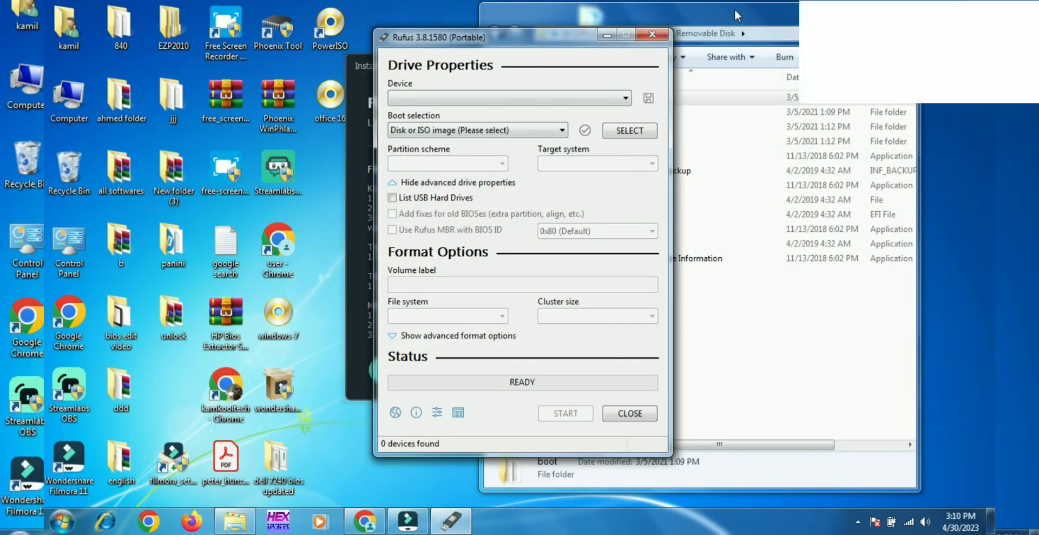
Minimize the browser, go back to the window10 folder and reopen its Removable Disk folder.
left_click(735, 9)
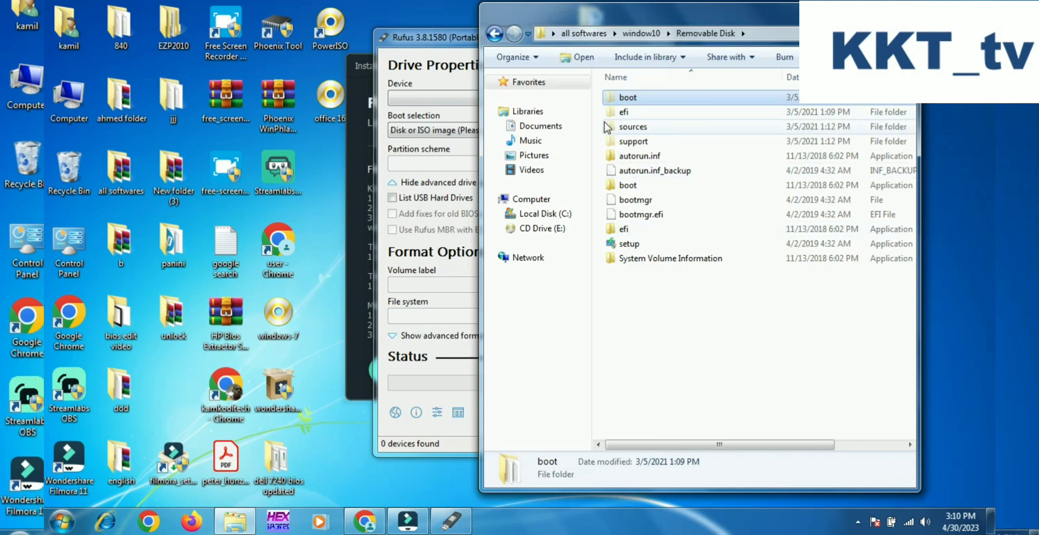
left_click(496, 34)
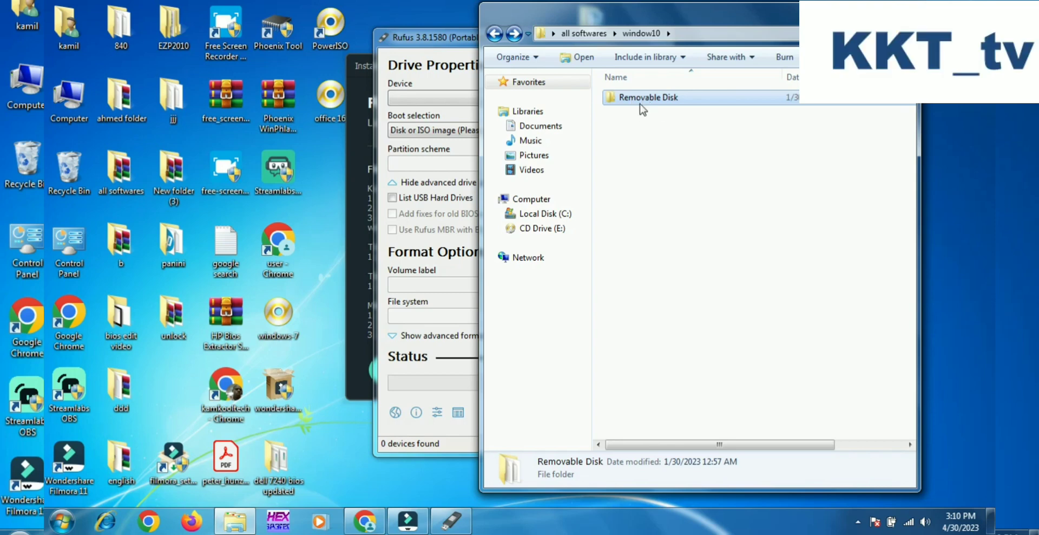
left_click(683, 99)
double_click(670, 97)
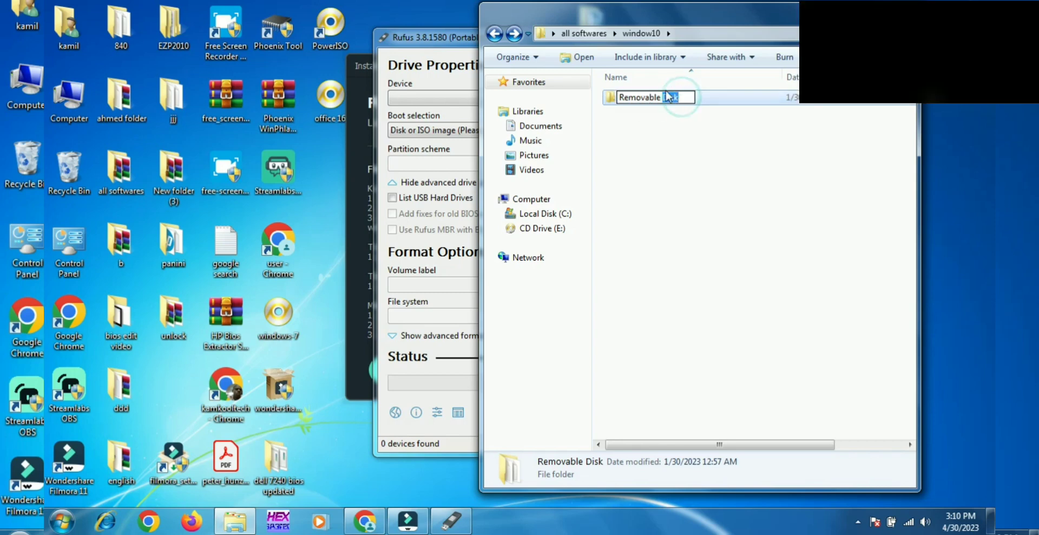
left_click(735, 99)
double_click(735, 100)
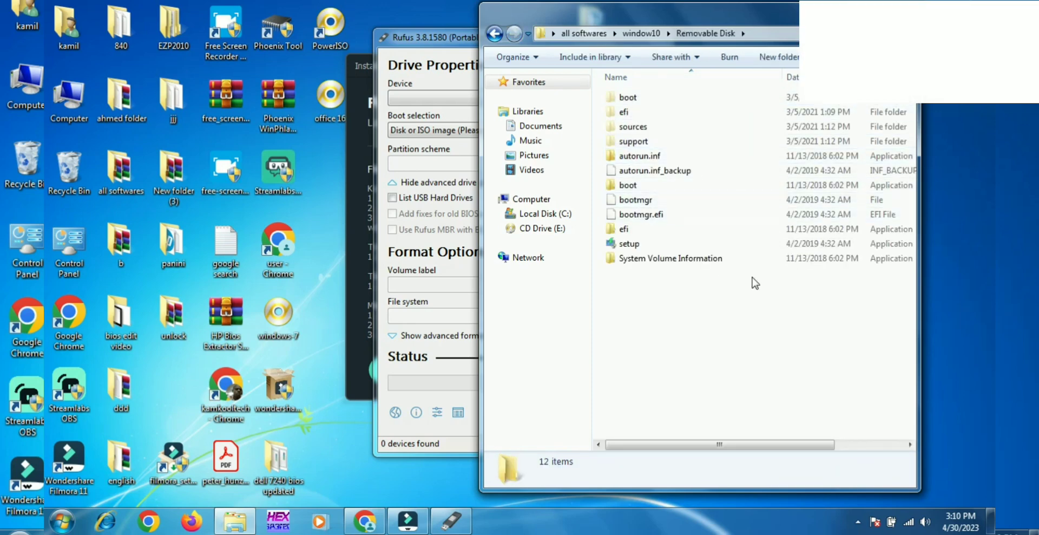
Add all the setup files in Removable Disk to a PowerISO image file and save it in .iso format.
left_click_drag(724, 302, 606, 99)
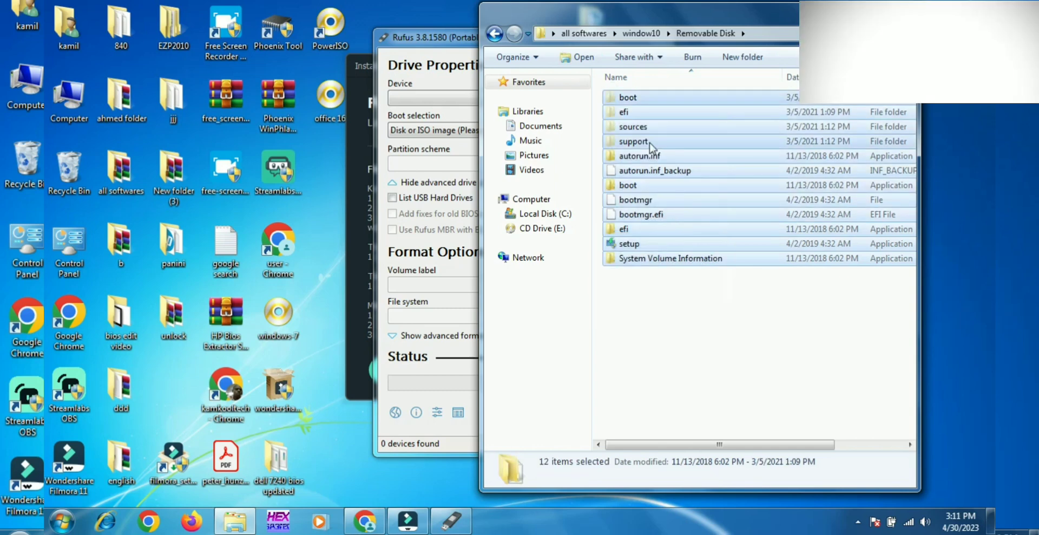
right_click(663, 165)
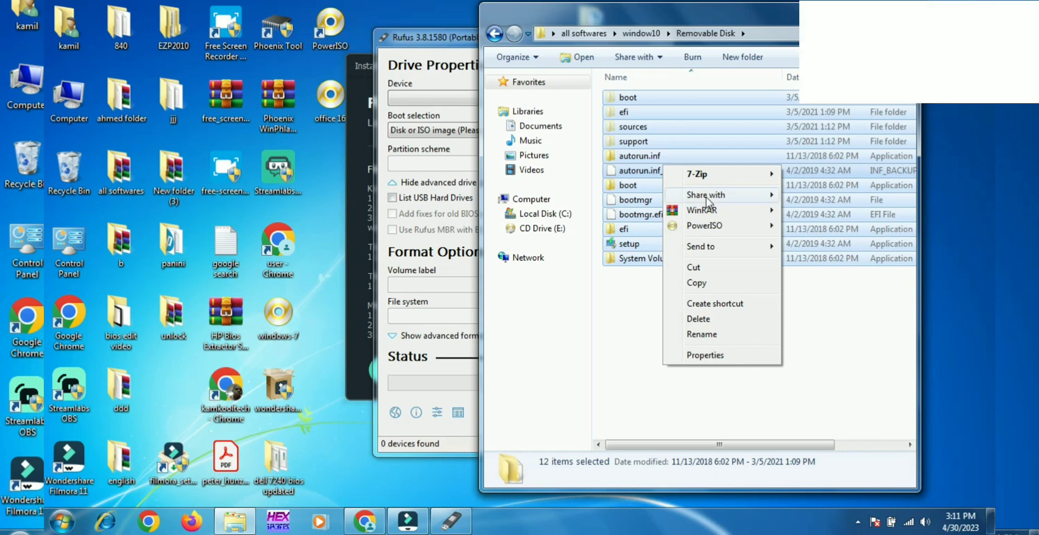
mouse_move(714, 229)
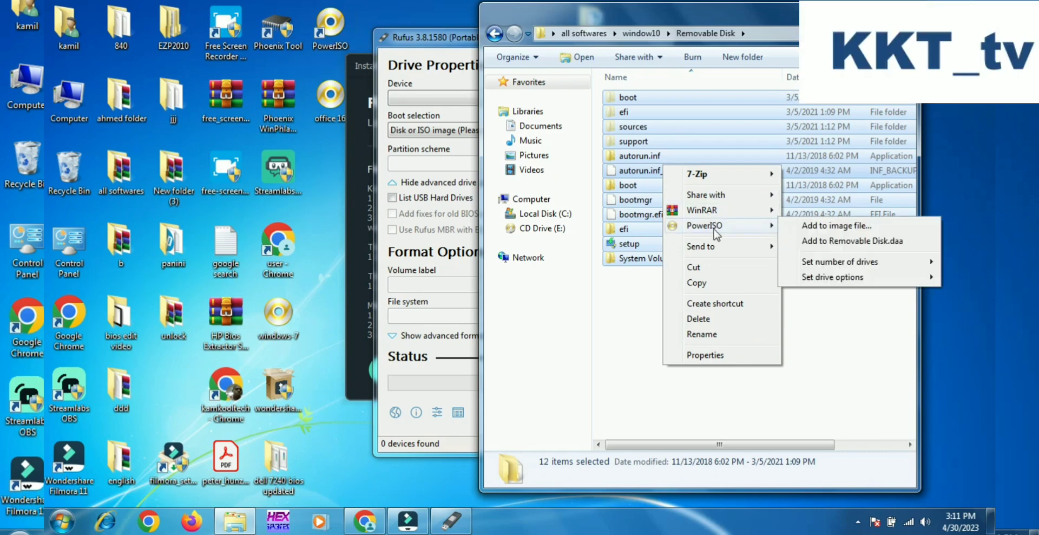
left_click(831, 229)
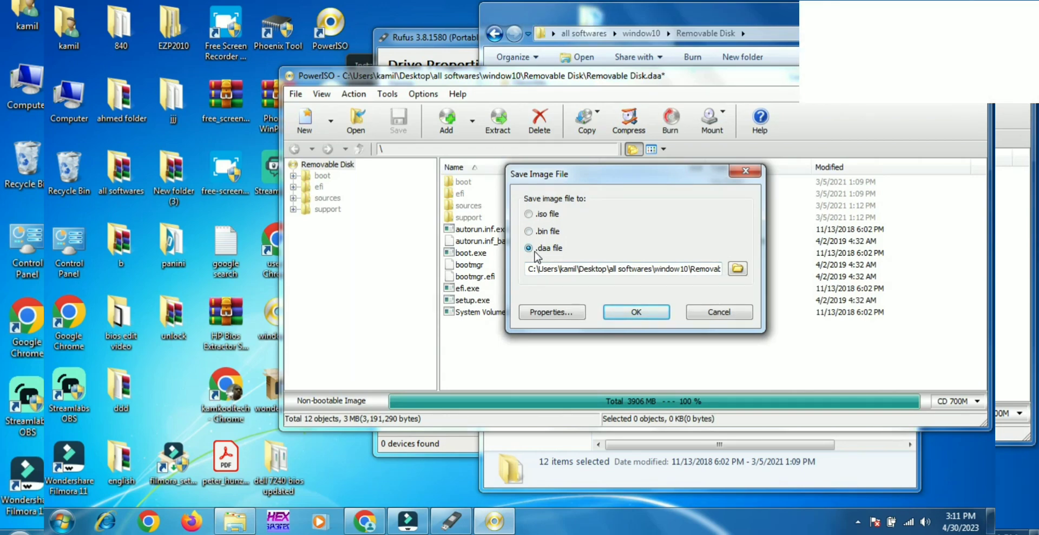
left_click(529, 214)
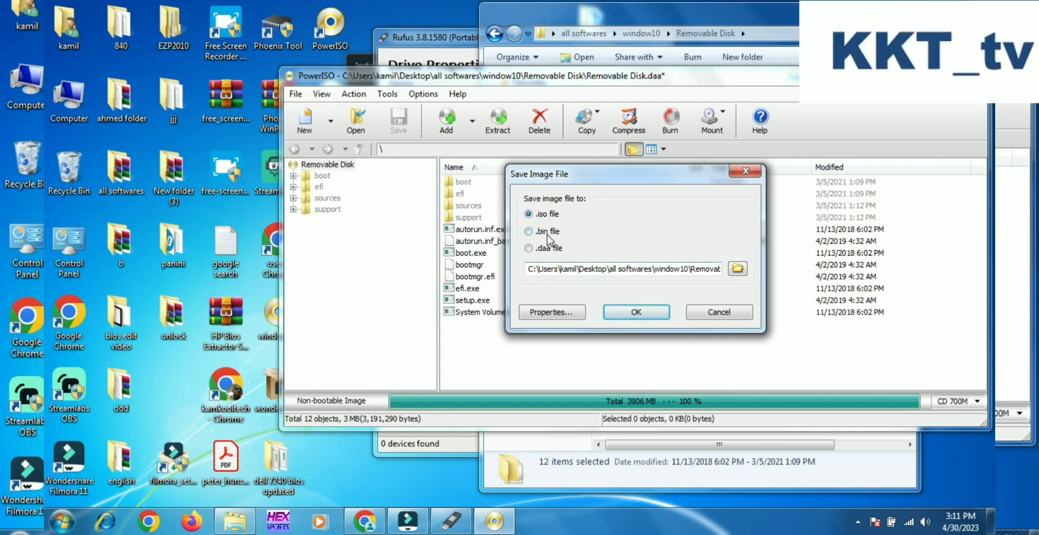
left_click(617, 318)
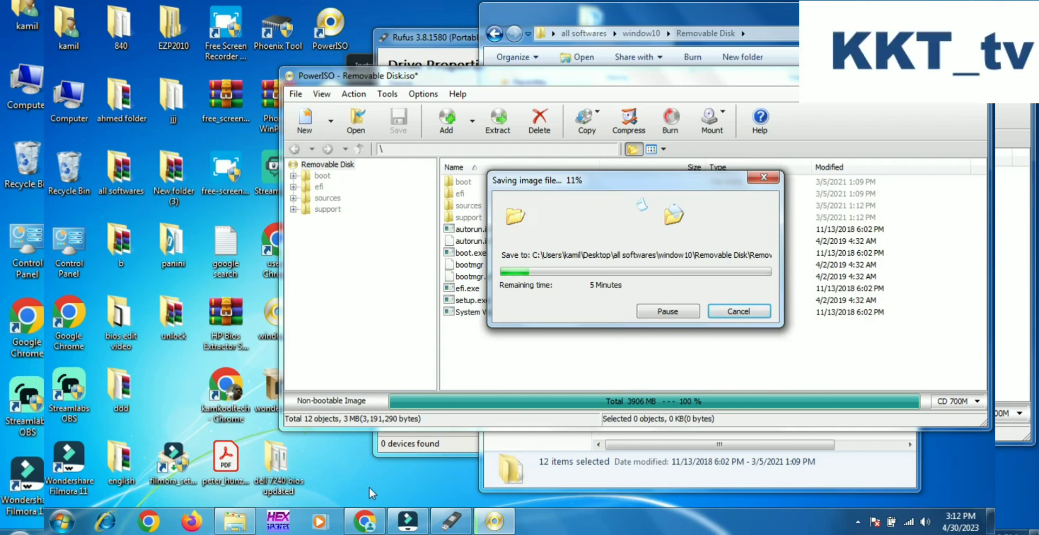
Return to the "index of windows 7 iso" results in Chrome and open the MinersWin.de "Index of /ISO/Windows/Windows7" result.
left_click(364, 521)
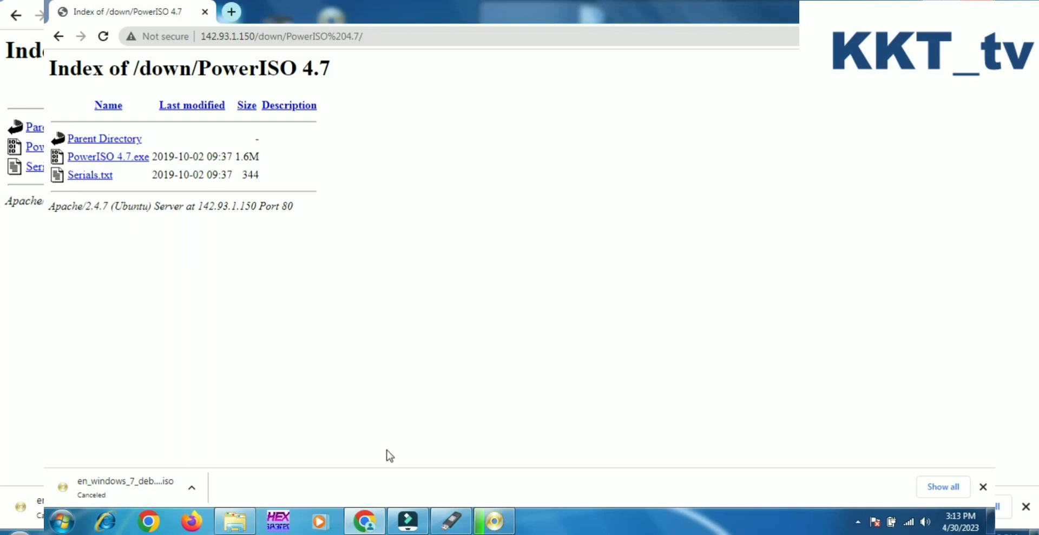
left_click(496, 525)
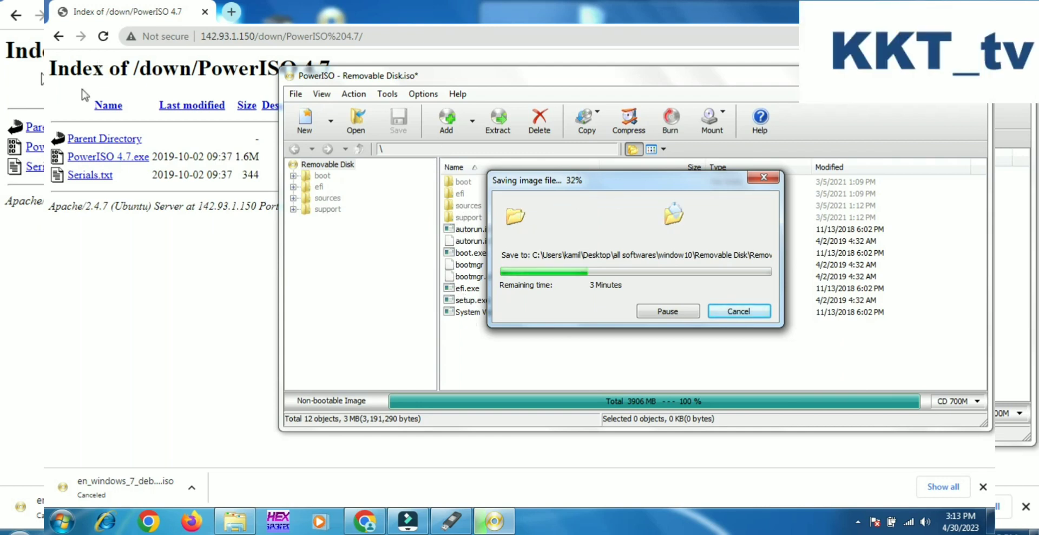
left_click(59, 39)
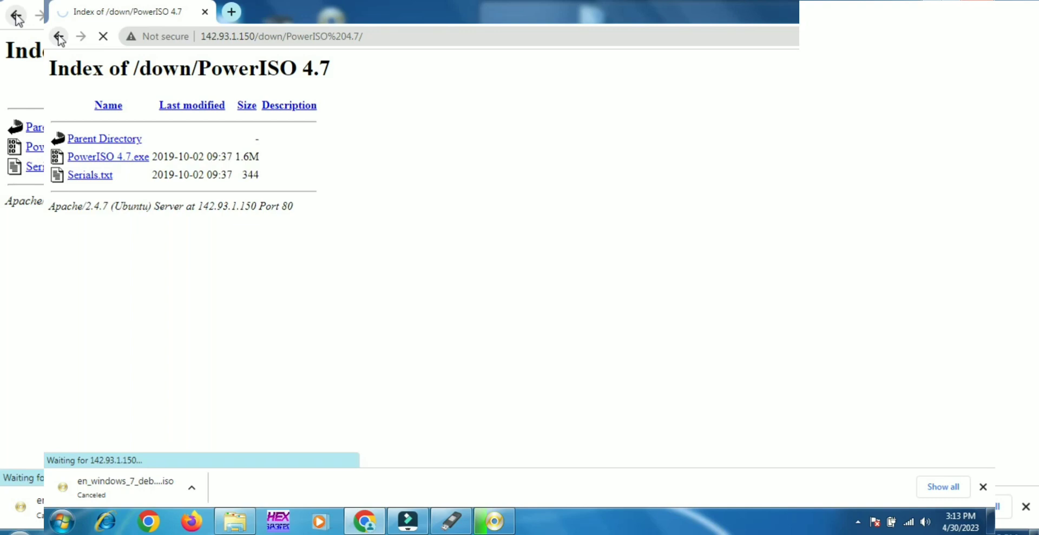
left_click(59, 37)
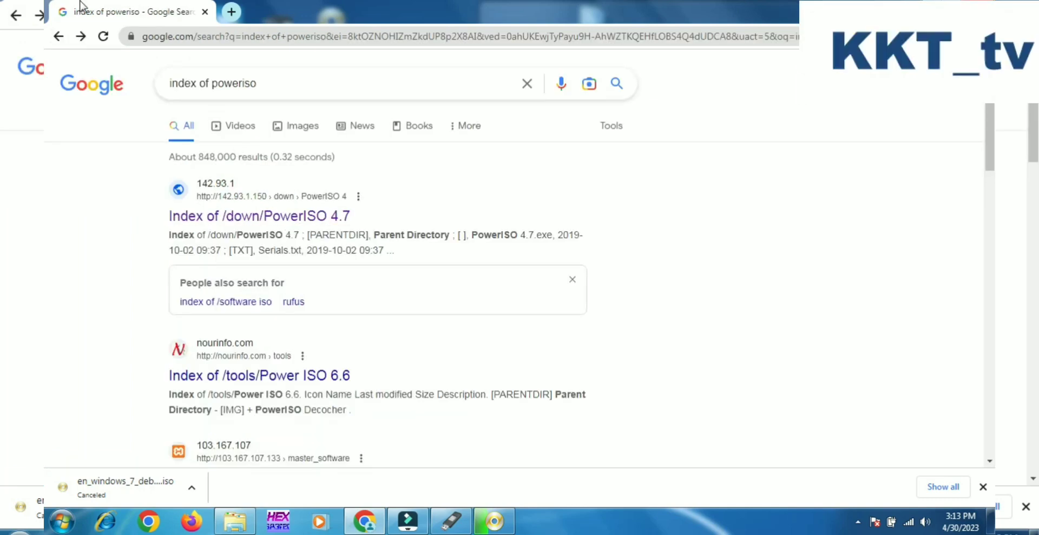
left_click(58, 37)
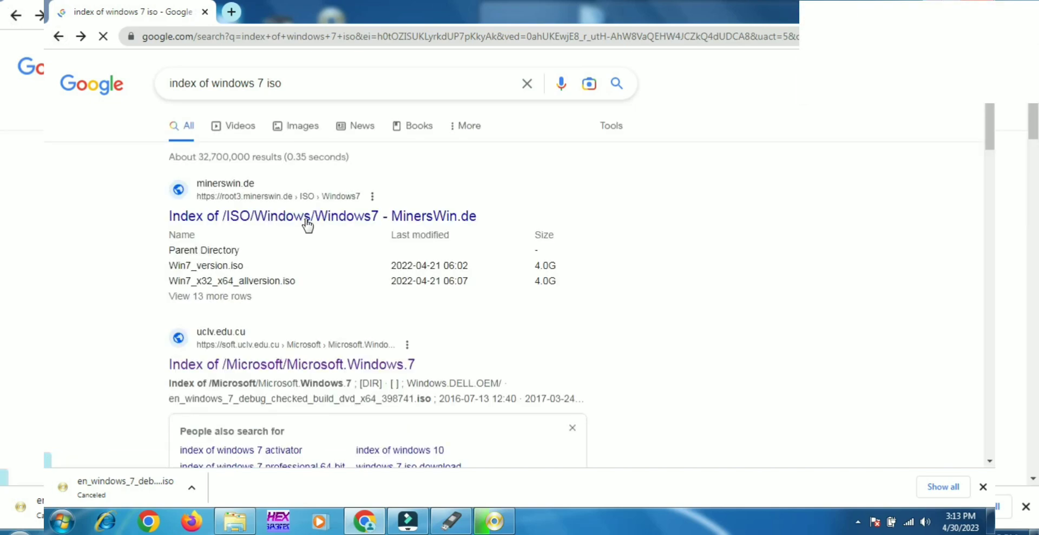
left_click(298, 216)
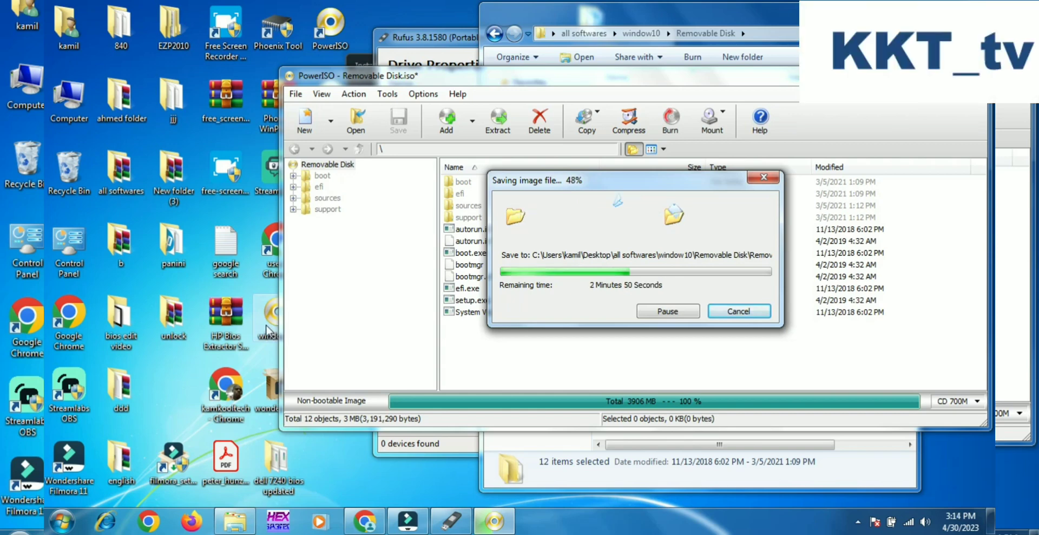
Examine the file type in the properties of the windows-7 image on the desktop, and close the properties.
double_click(269, 330)
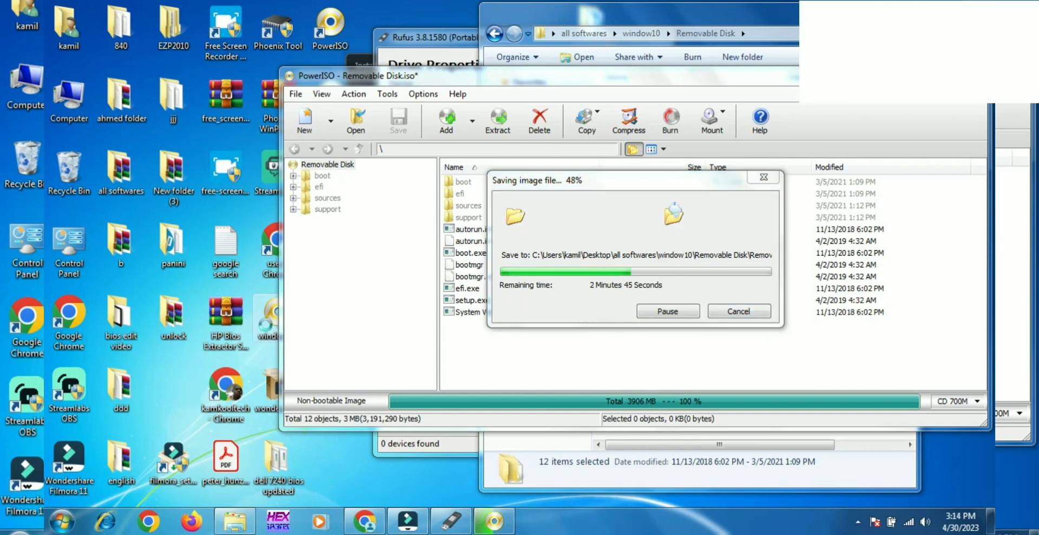
right_click(257, 333)
left_click(307, 320)
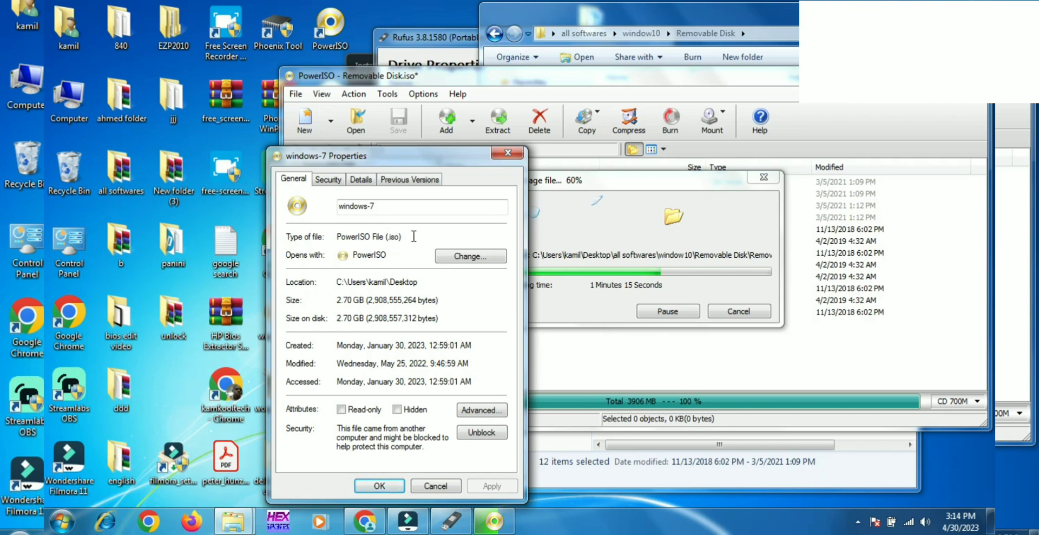
left_click(496, 154)
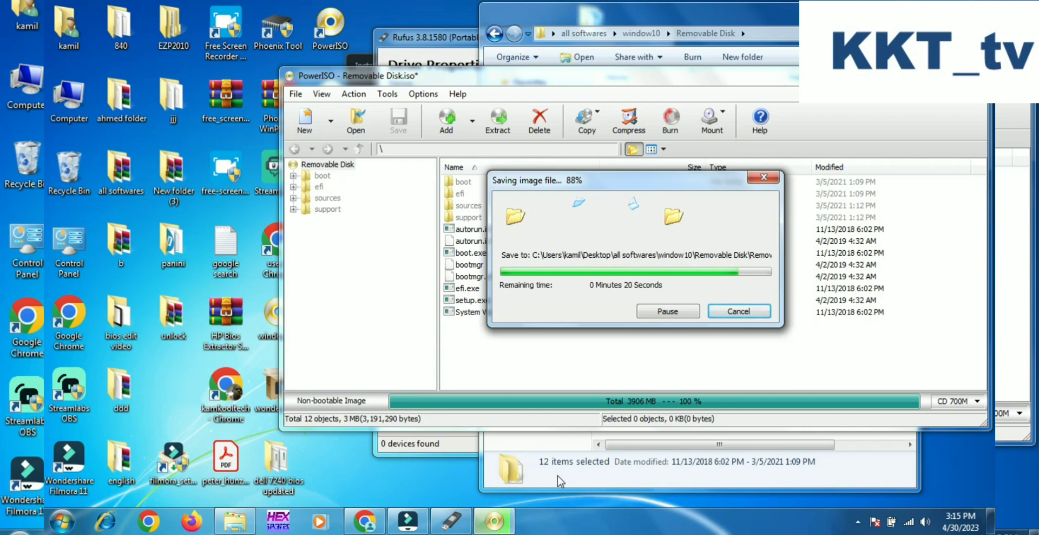
left_click(860, 522)
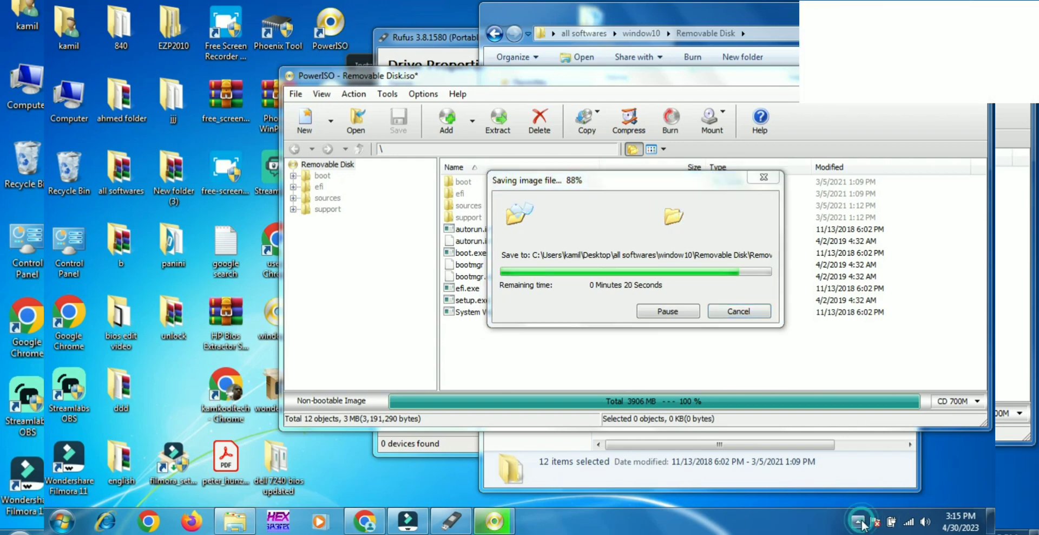
left_click(860, 521)
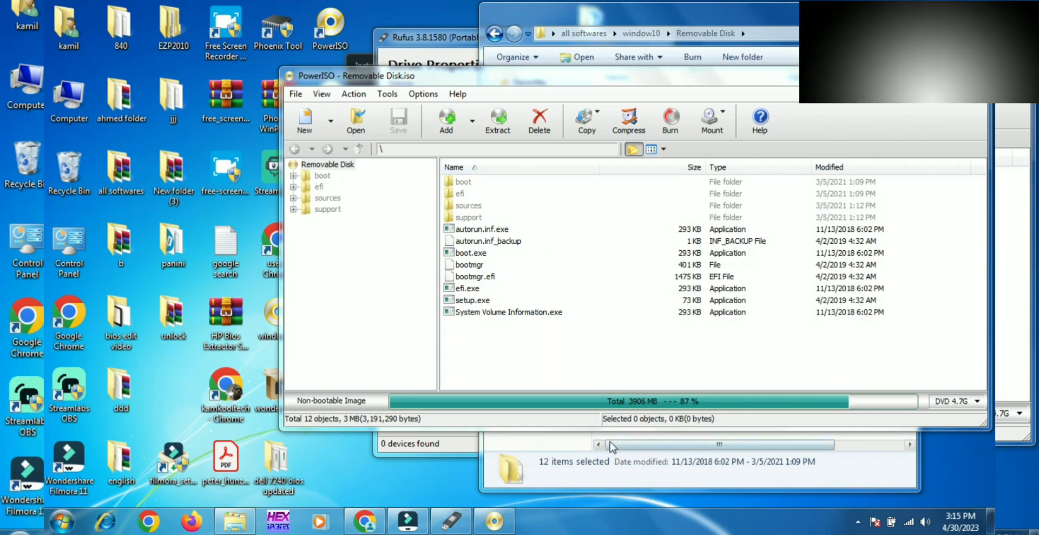
Bring the Removable Disk folder to the front and open the properties of its Removable Disk image file.
left_click(545, 447)
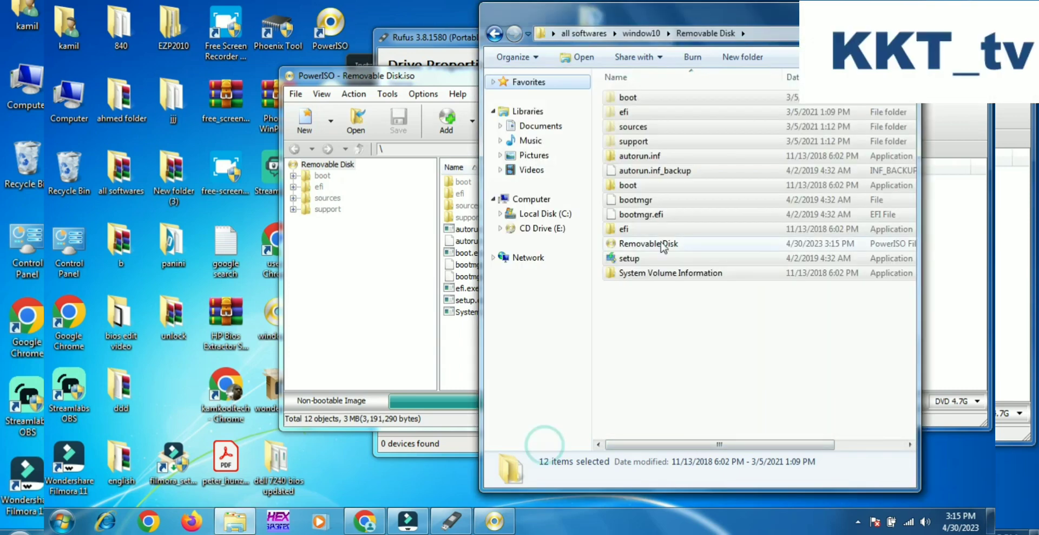
left_click(619, 306)
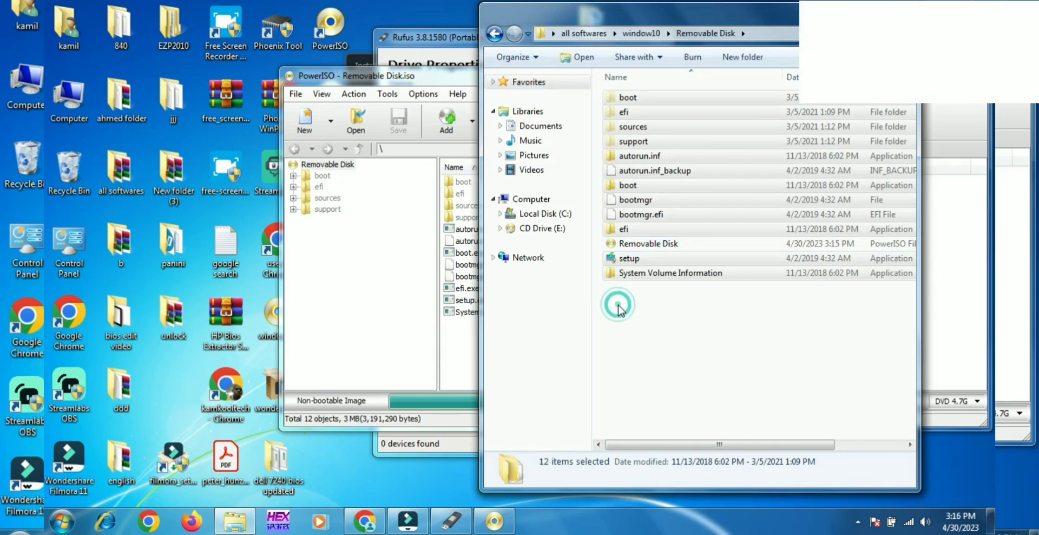
left_click(619, 306)
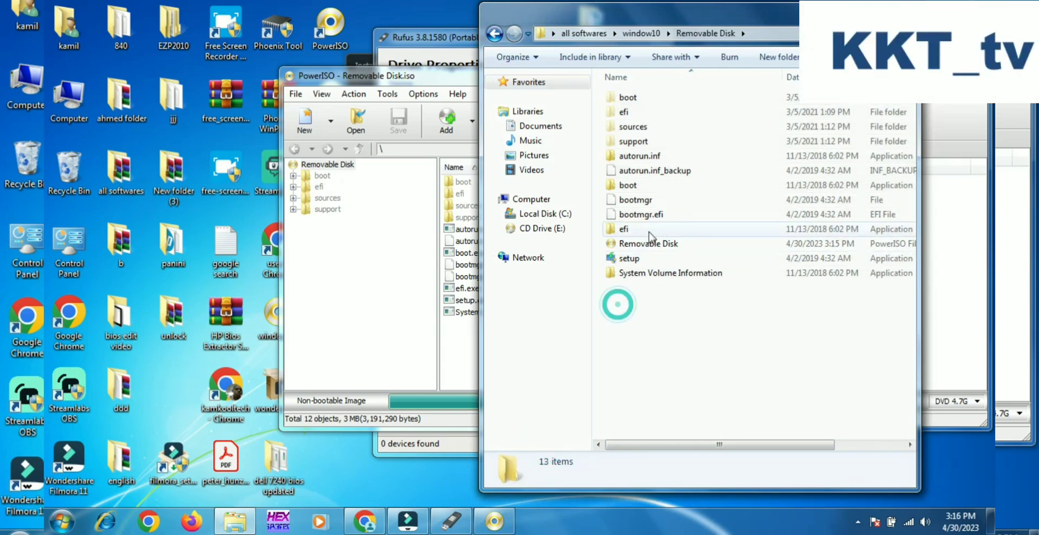
right_click(621, 247)
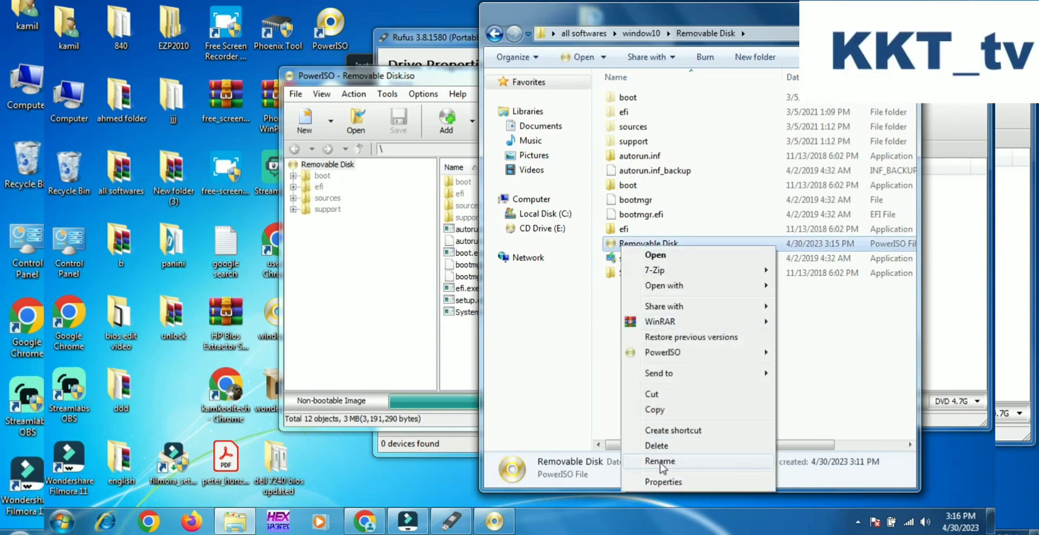
left_click(658, 482)
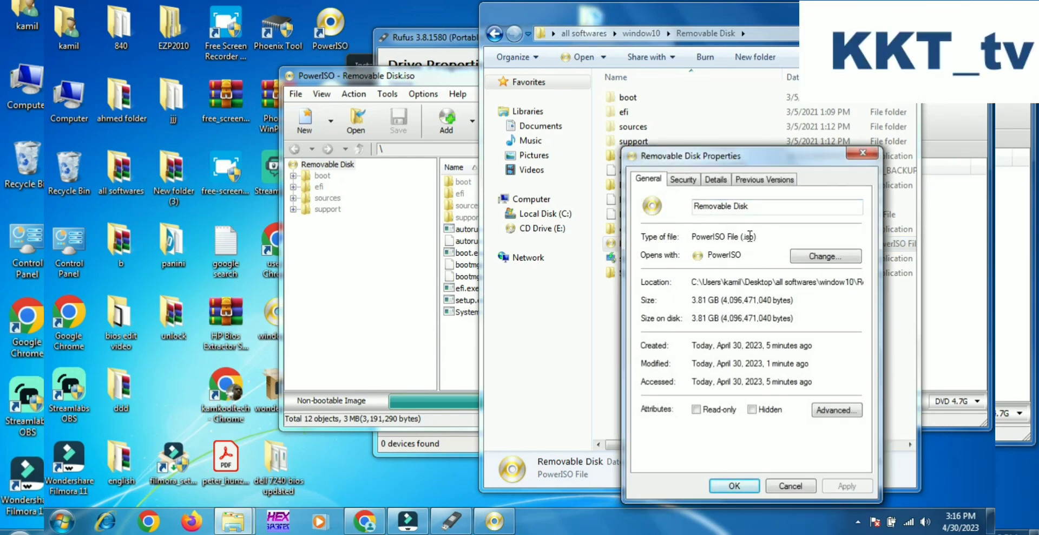
Close the image file's properties, the PowerISO window and the Removable Disk folder window.
left_click(863, 153)
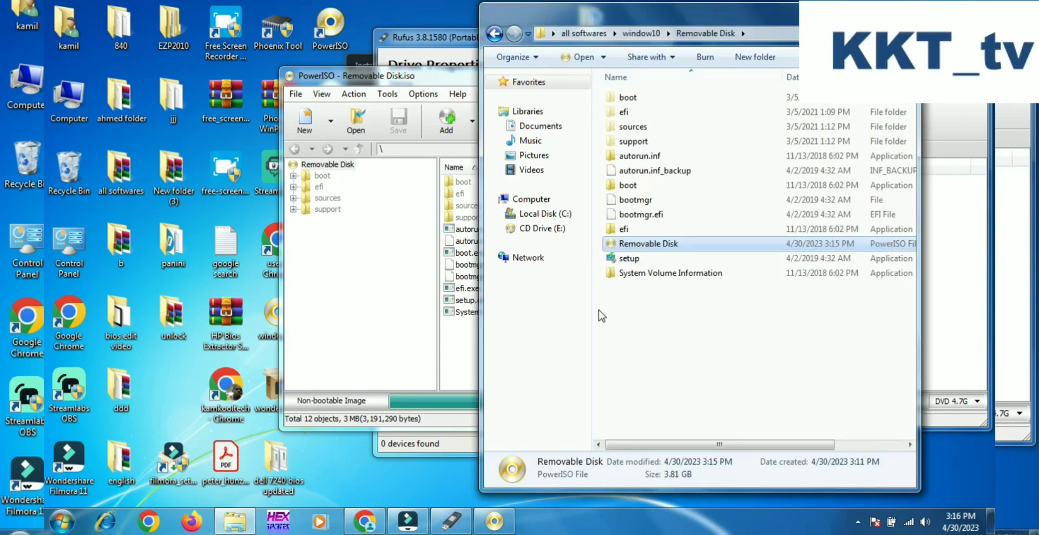
double_click(624, 244)
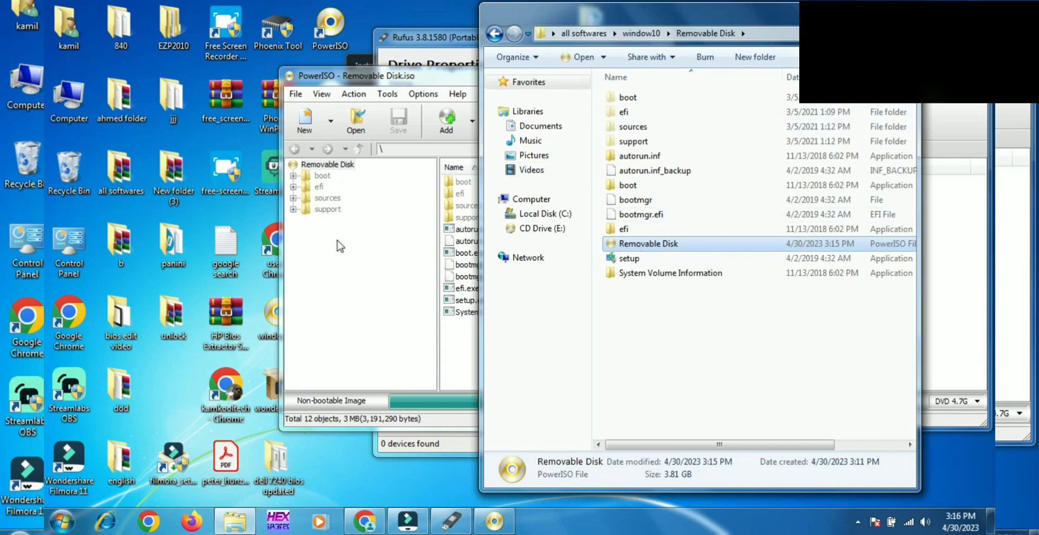
left_click(975, 73)
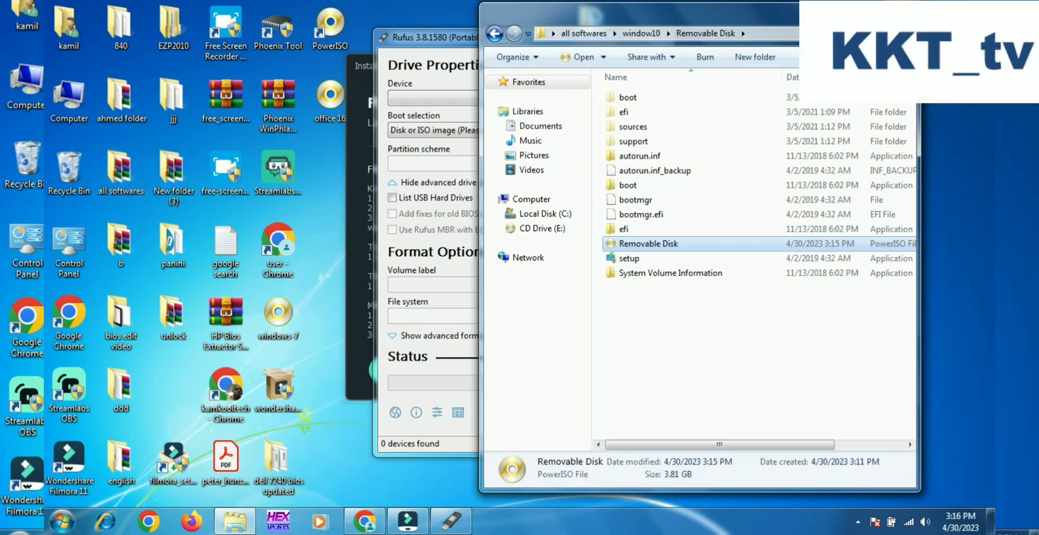
left_click(900, 8)
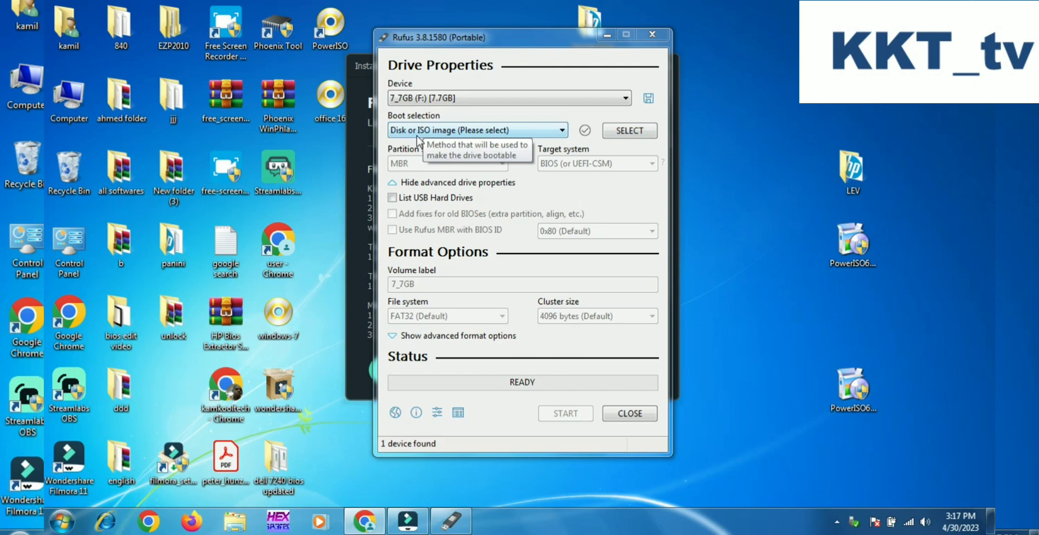
Start selecting a boot image in Rufus and browse from Desktop through all softwares and window10 to the Removable Disk folder.
left_click(485, 135)
left_click(486, 136)
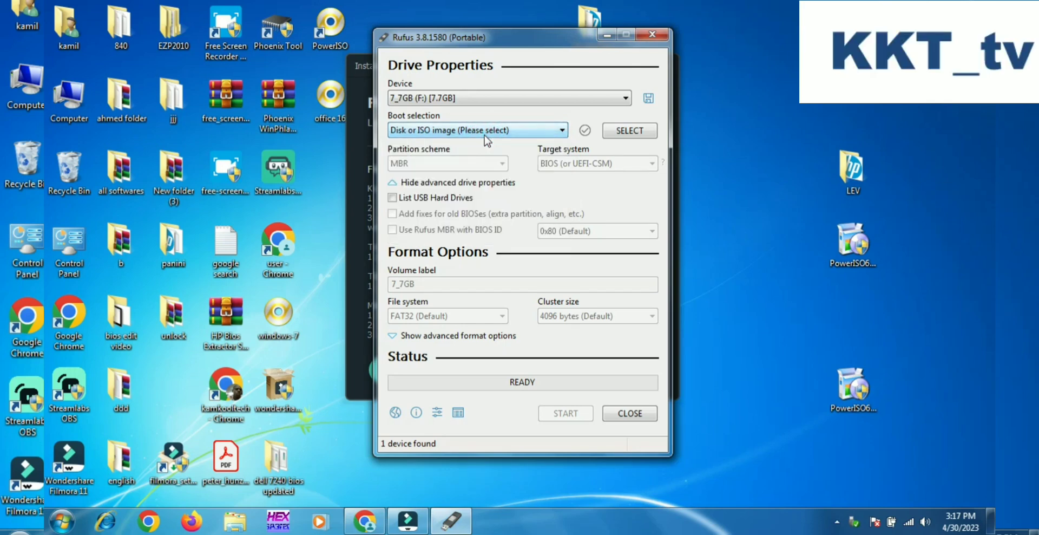
left_click(624, 131)
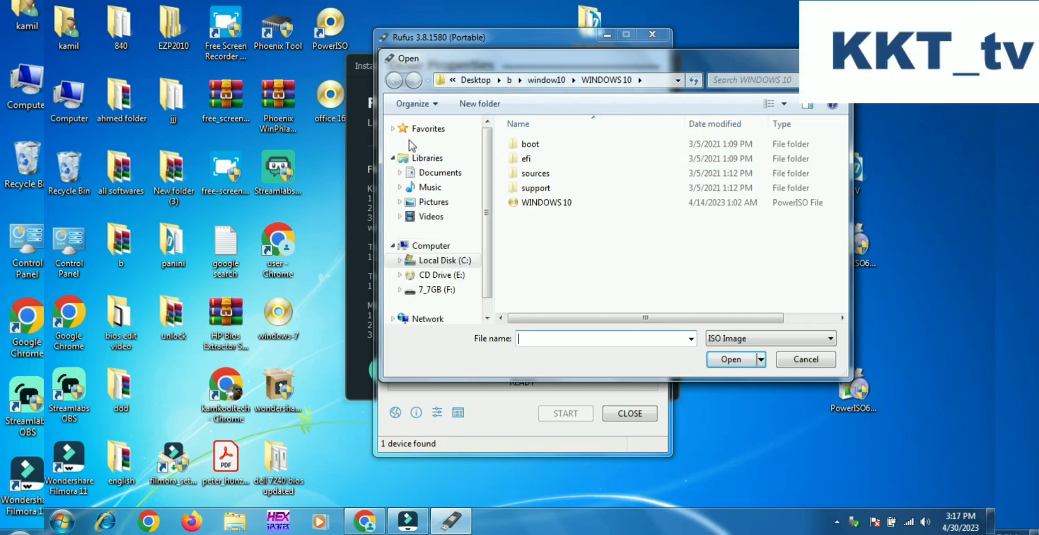
left_click(476, 81)
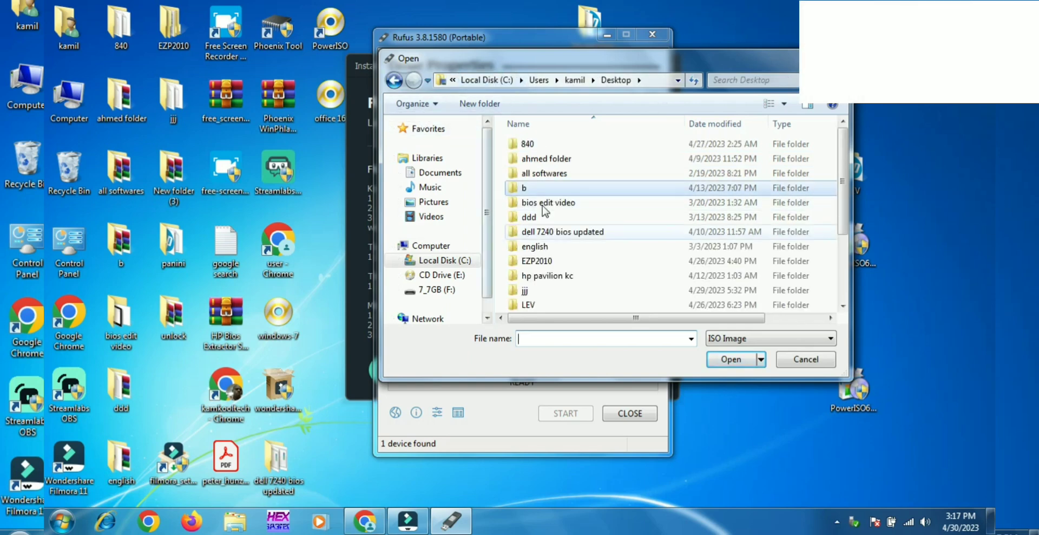
double_click(546, 173)
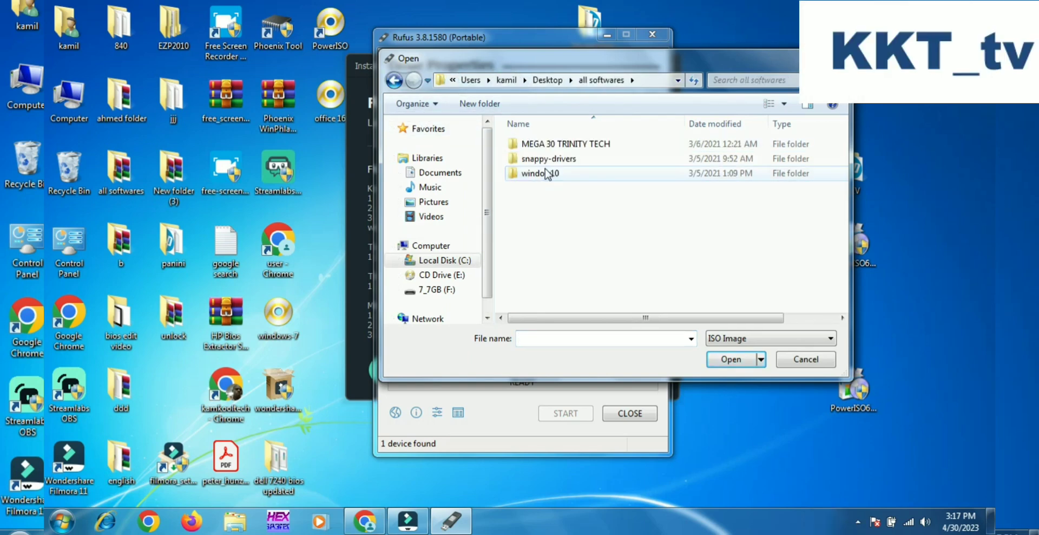
double_click(531, 174)
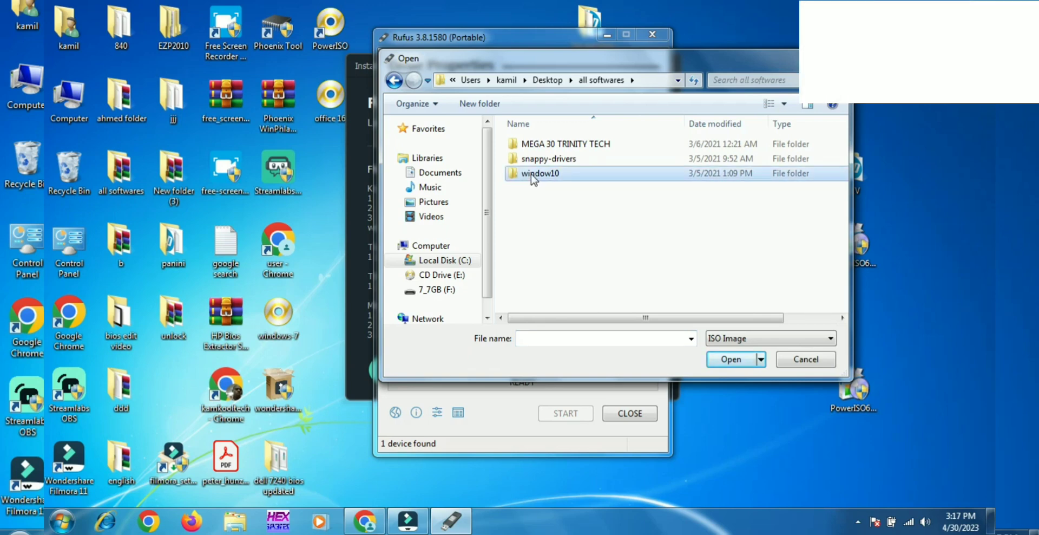
double_click(529, 145)
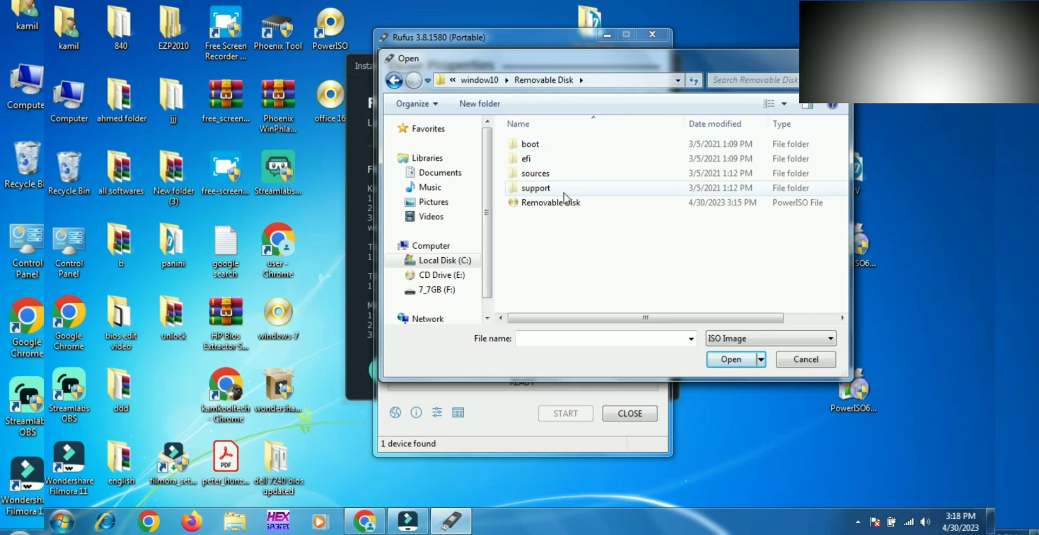
double_click(529, 144)
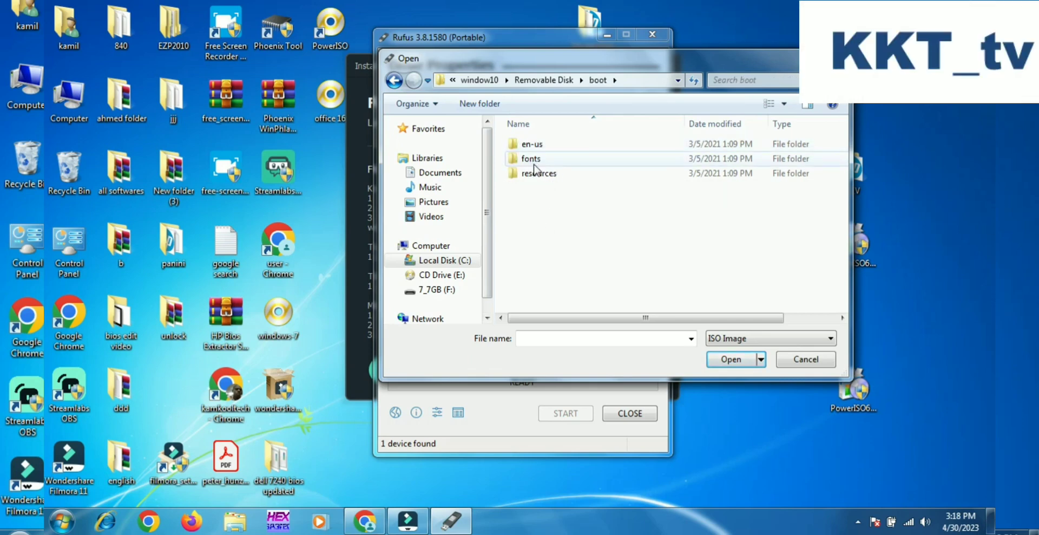
left_click(394, 81)
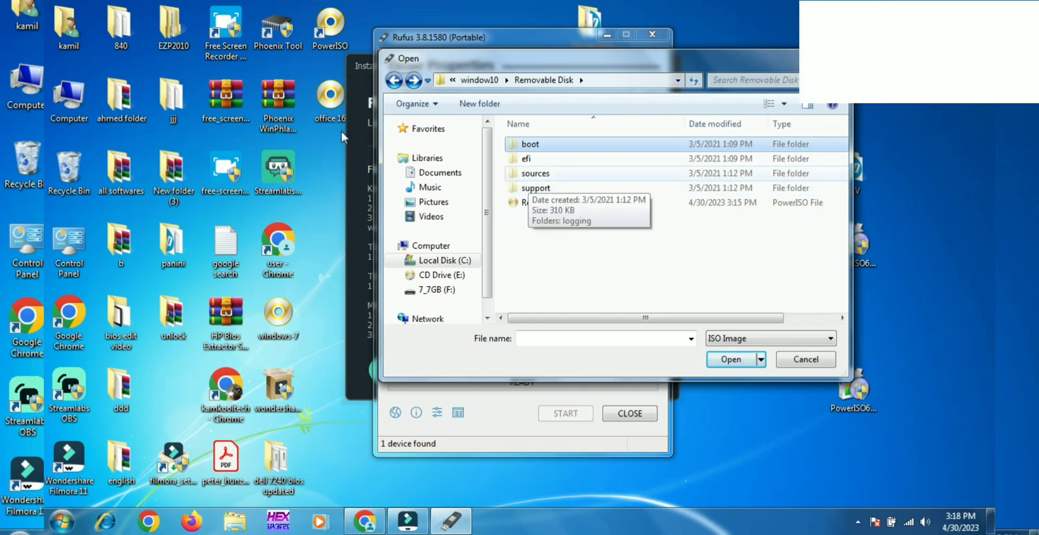
Open all softwares > window10 > Removable Disk from the desktop in Explorer to examine the folder's files.
left_click(108, 169)
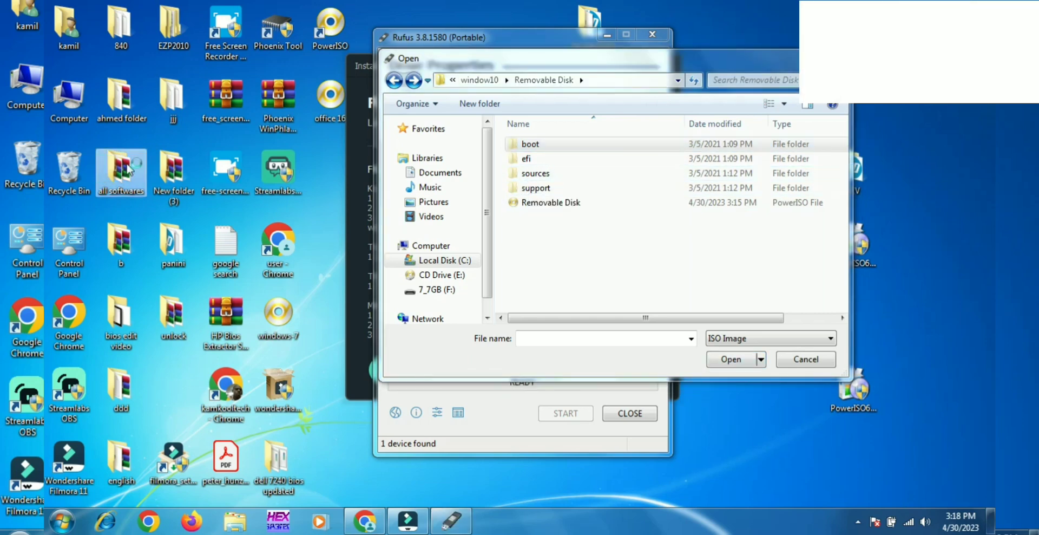
double_click(128, 171)
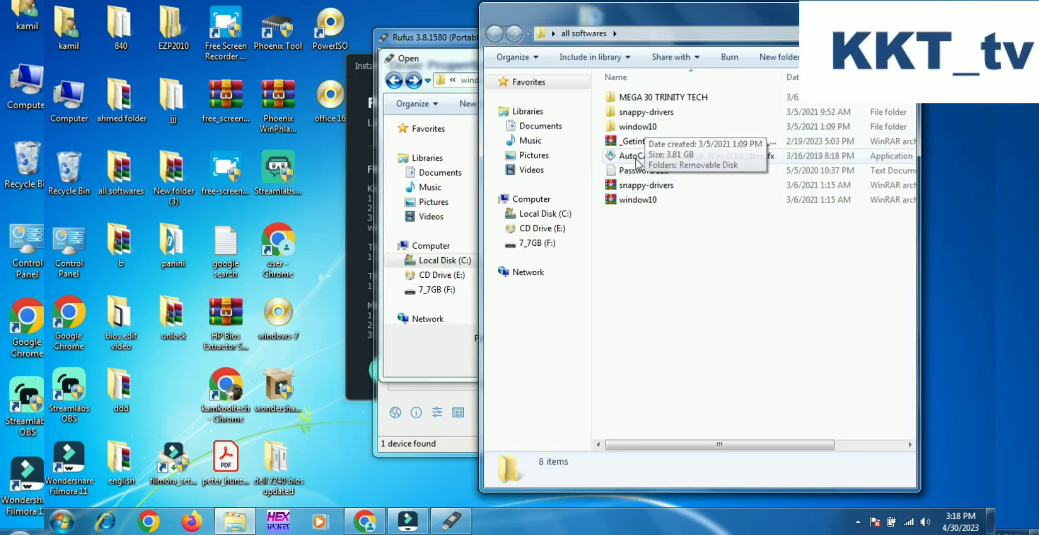
double_click(635, 128)
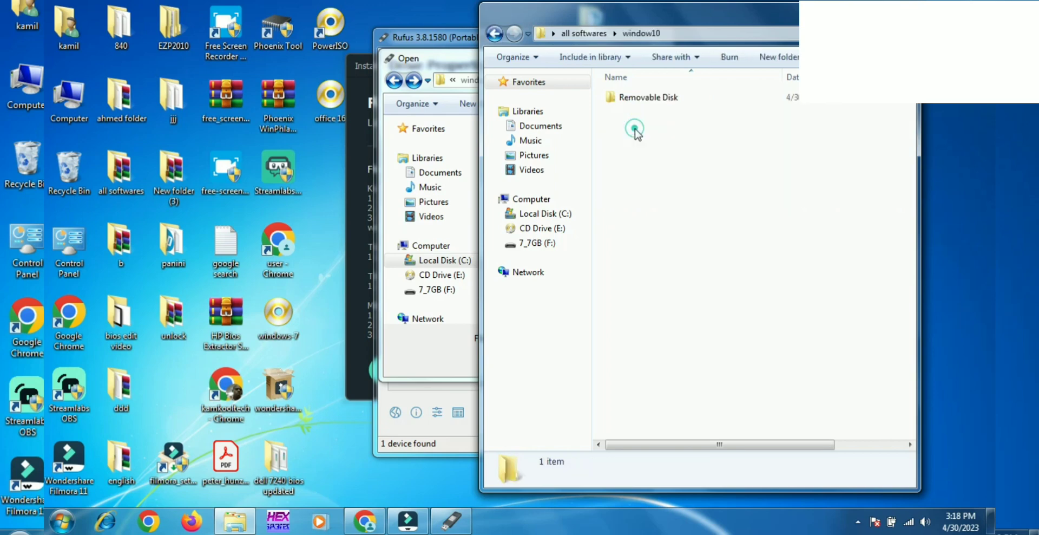
double_click(635, 97)
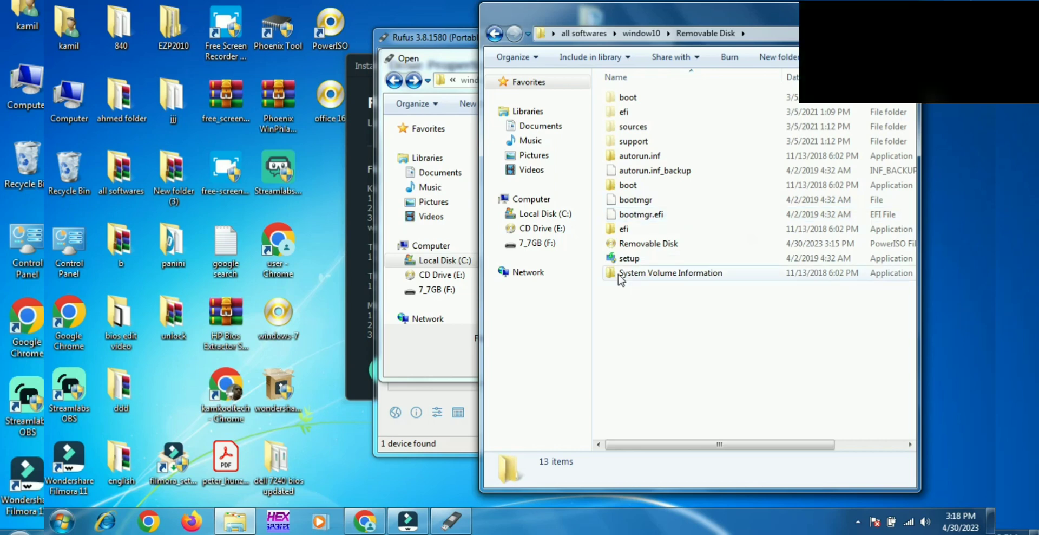
Return to the Rufus file dialog, check the boot folder's en-us subfolder, and load the Removable Disk ISO as the boot image.
left_click(438, 352)
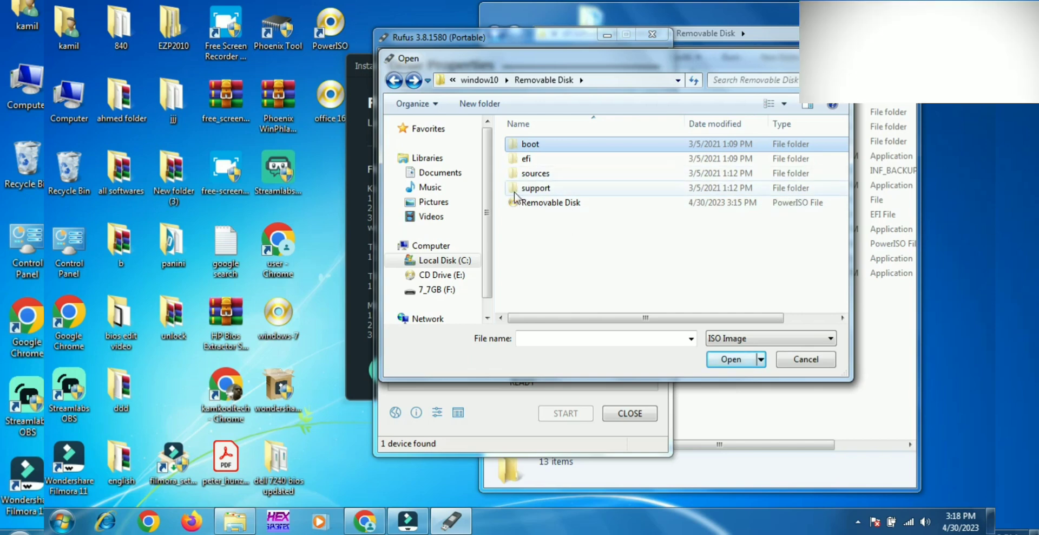
double_click(518, 148)
double_click(519, 148)
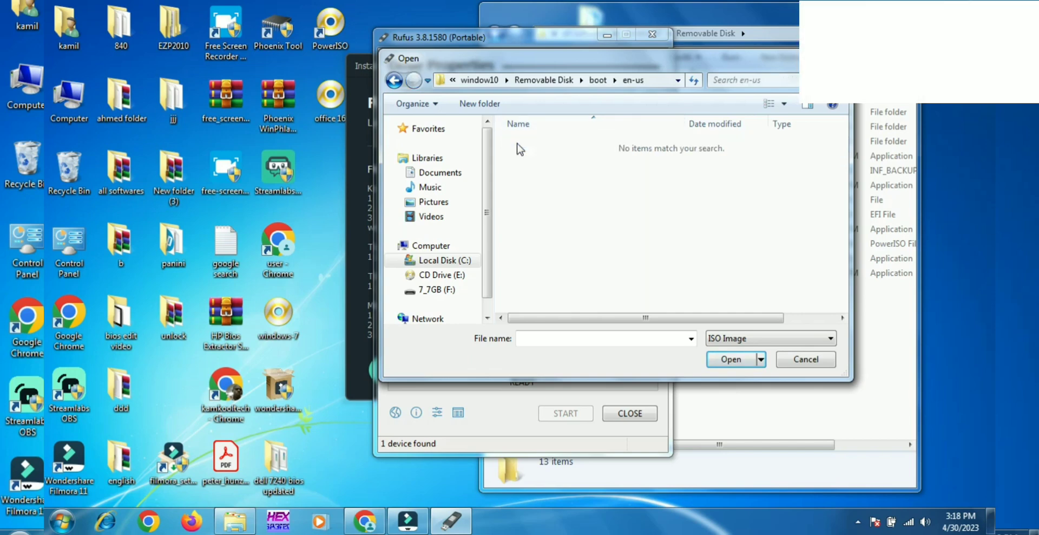
left_click(392, 82)
left_click(393, 83)
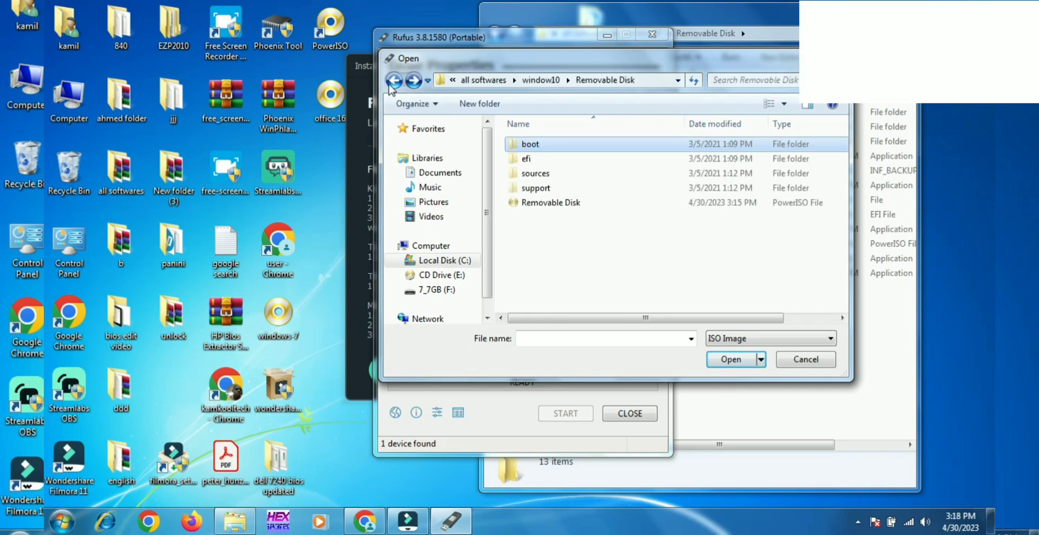
left_click(534, 206)
double_click(533, 207)
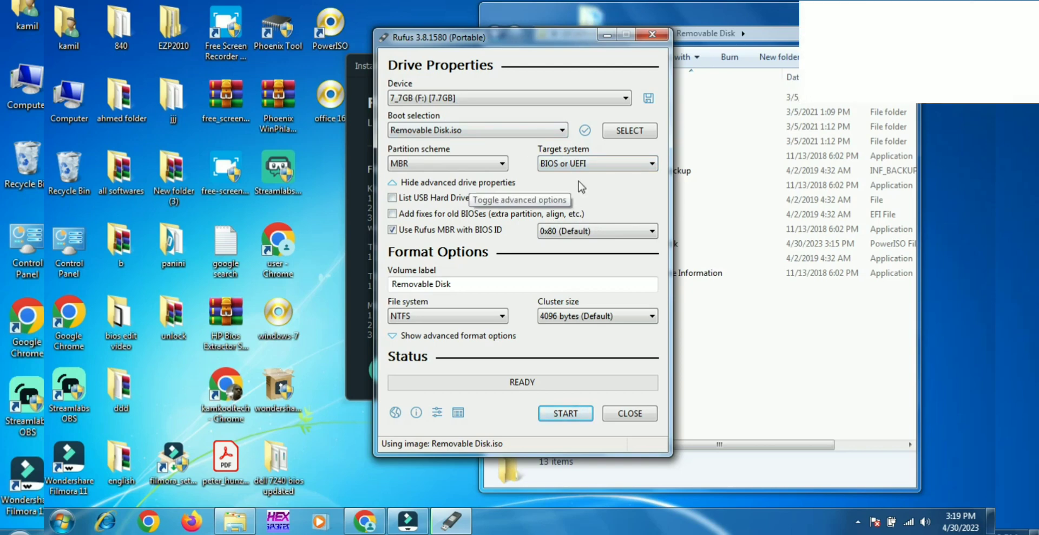
Set the partition scheme to GPT with target system UEFI (non CSM), and start writing the image to 7_7GB (F:), accepting the data erasure.
key("alt+e")
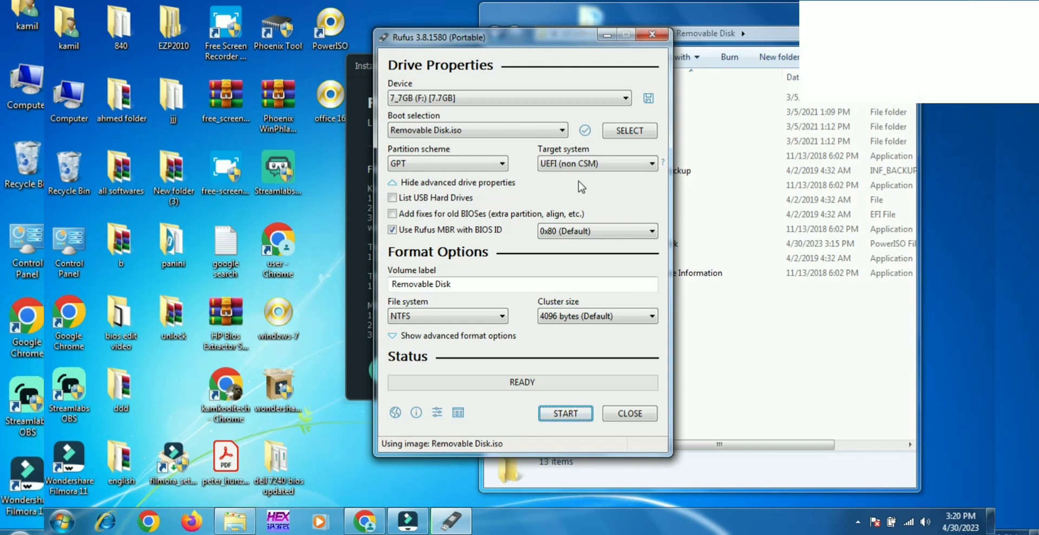
key("alt+e")
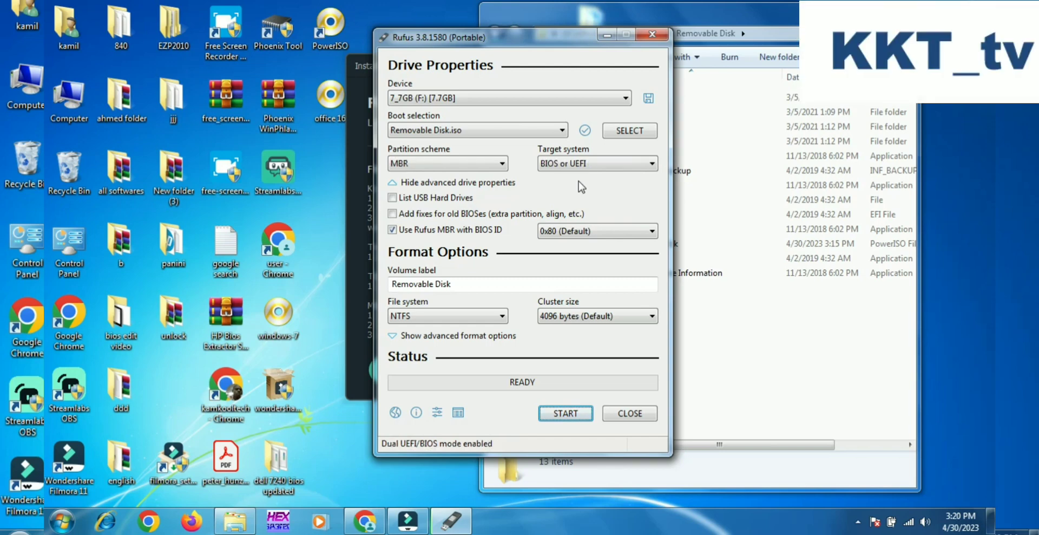
key("alt+e")
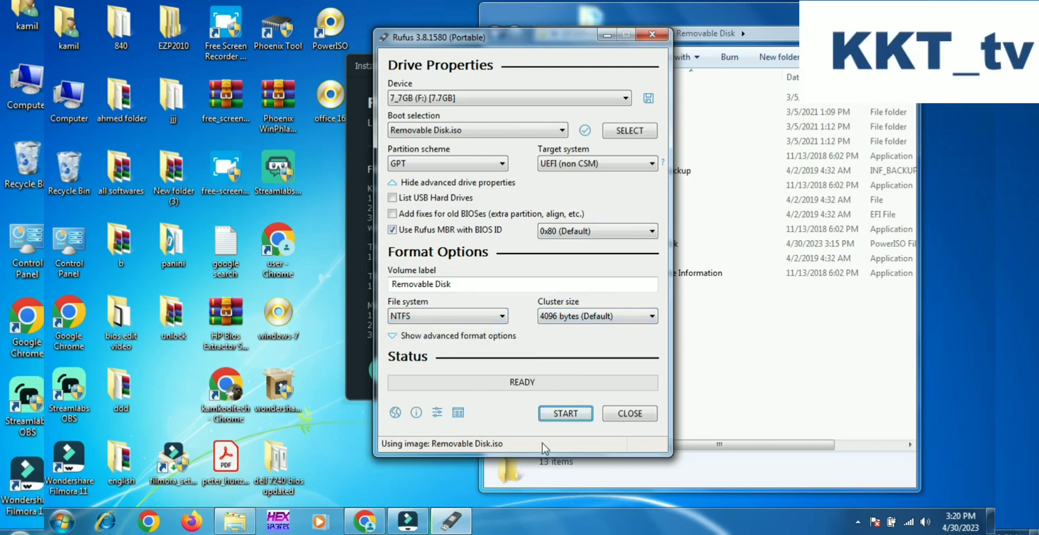
left_click(562, 415)
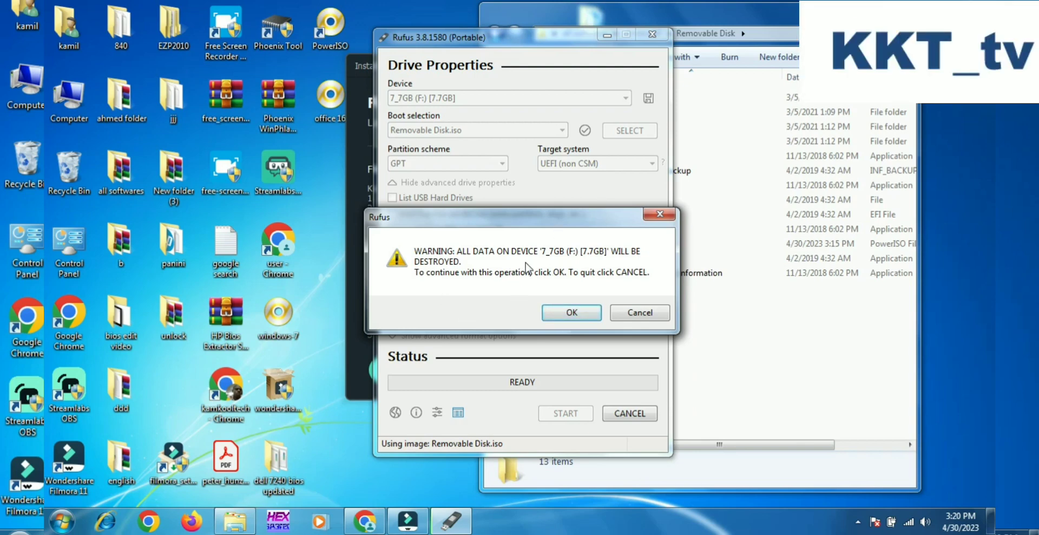
left_click(560, 312)
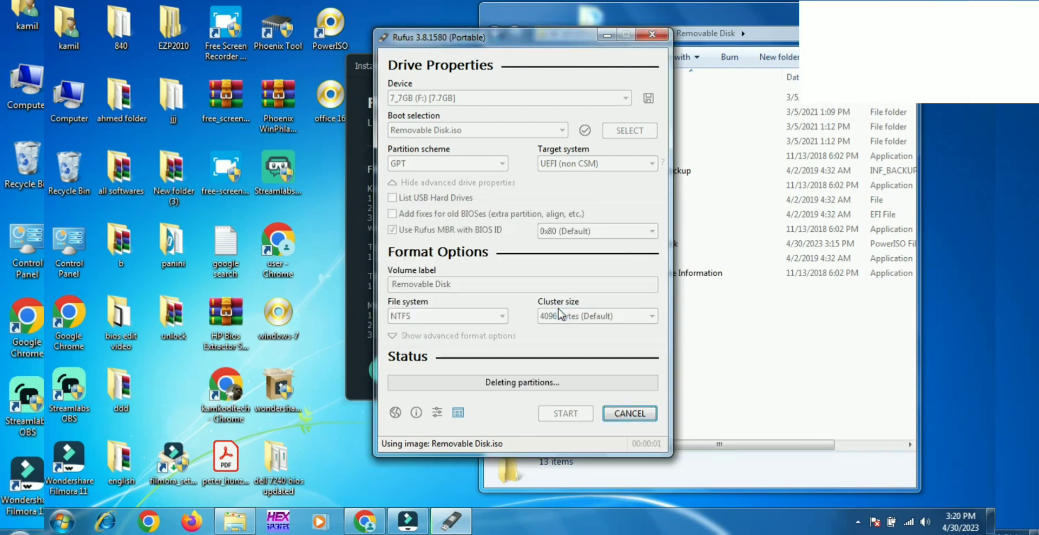
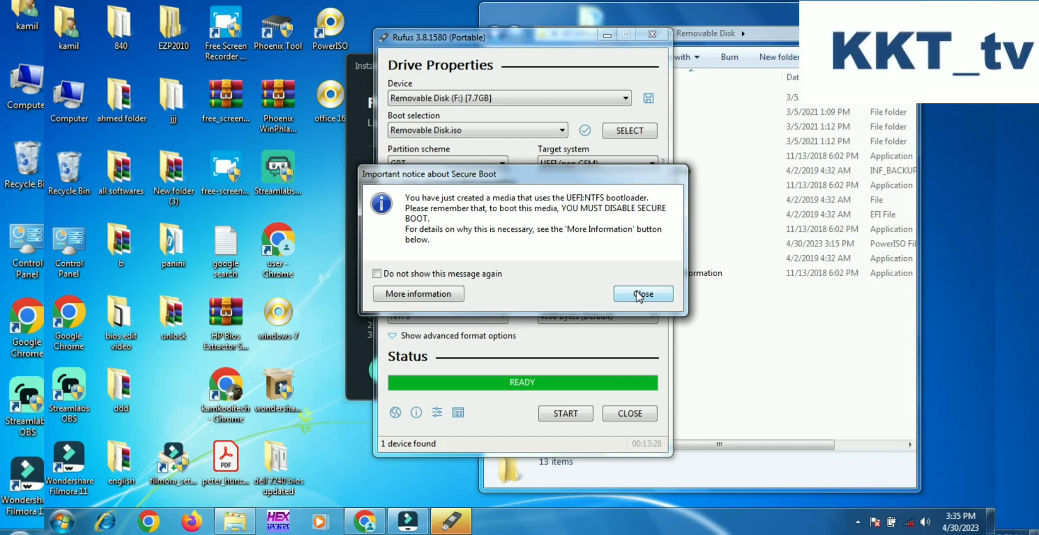
Close Rufus along with its Secure Boot notice, and dismiss the Filmora update window without installing.
left_click(637, 294)
left_click(608, 413)
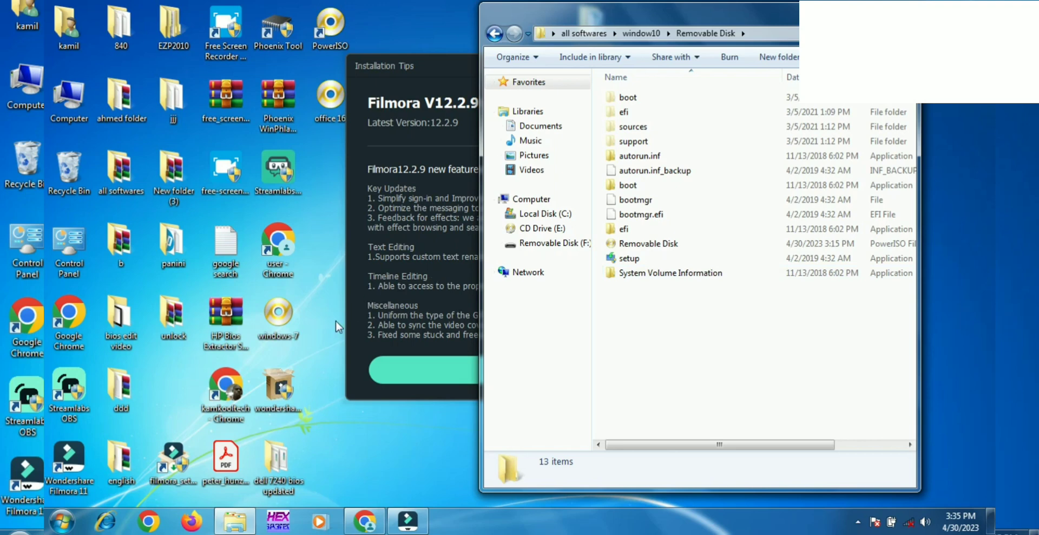
left_click(370, 327)
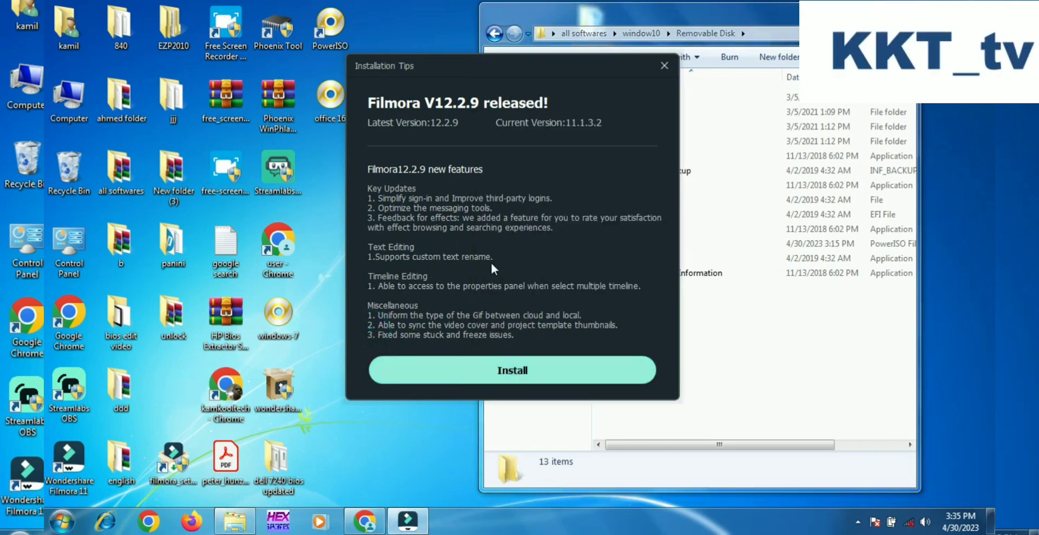
left_click(660, 68)
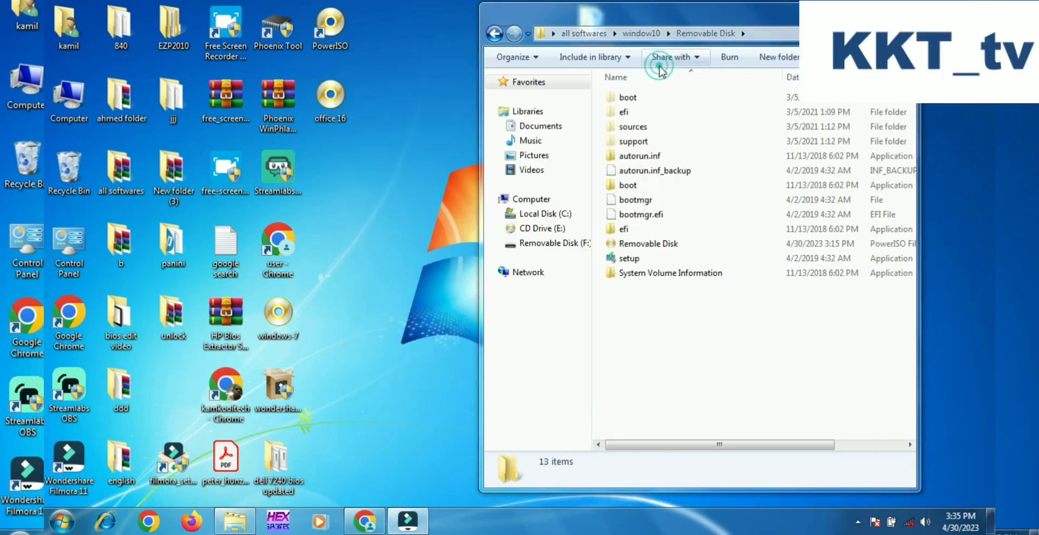
left_click(860, 523)
left_click(671, 444)
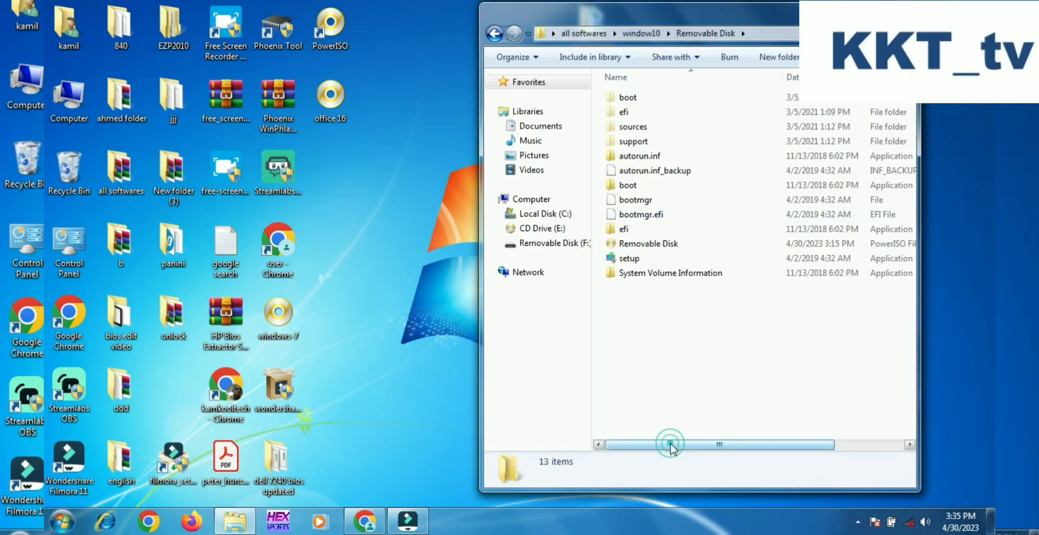